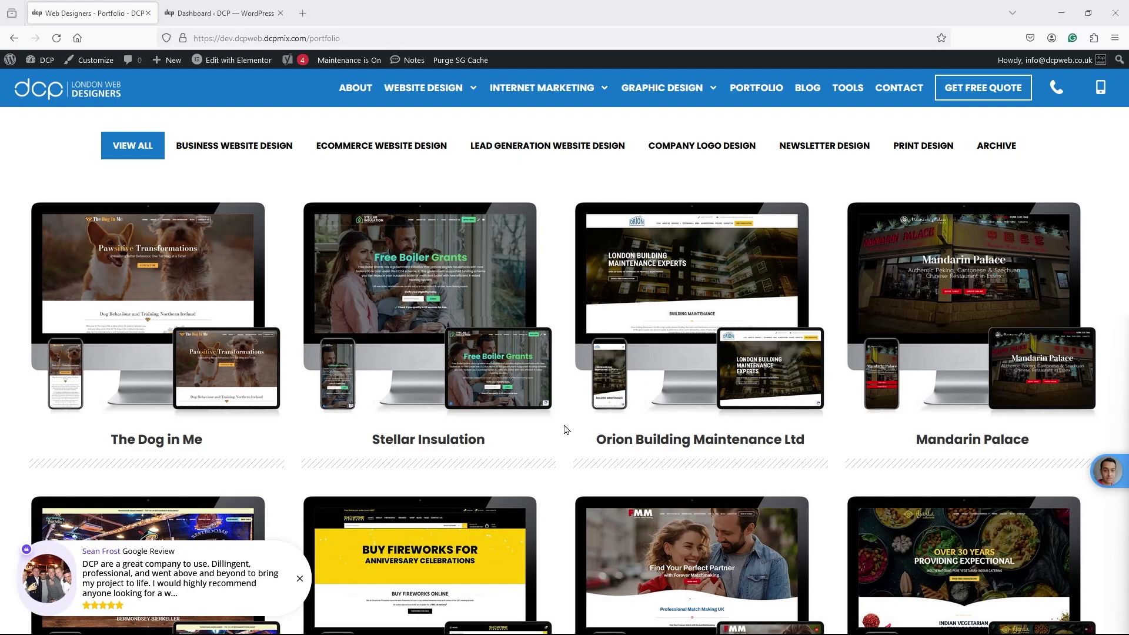
# Step: Browse the project mockups on the website's portfolio page
pyautogui.scroll(-12, 564, 429)
pyautogui.scroll(16, 564, 429)
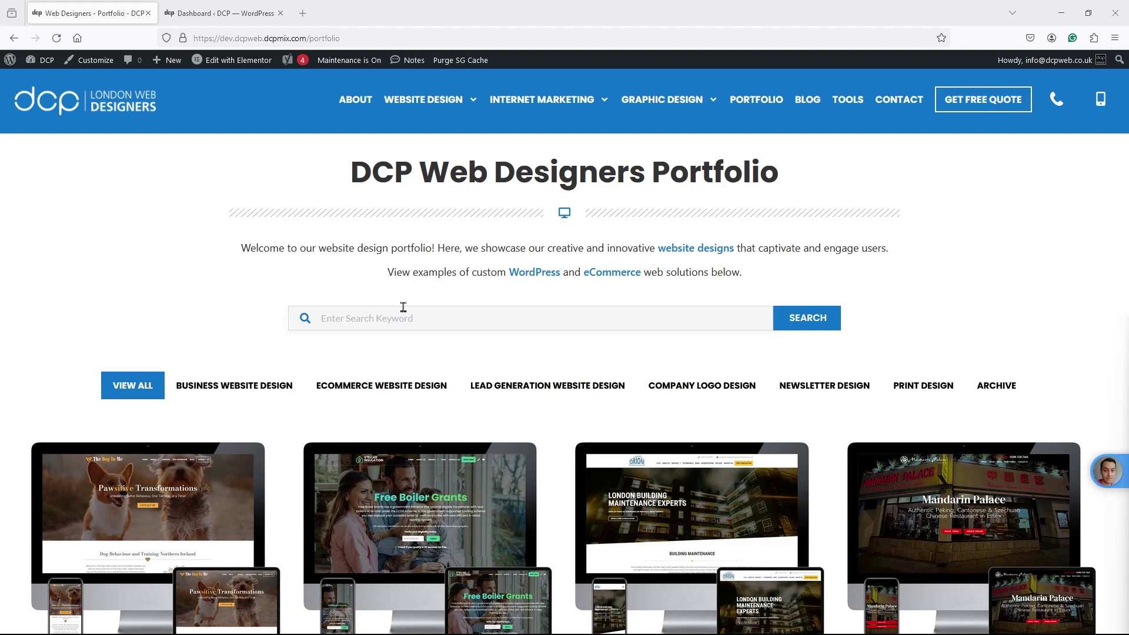
pyautogui.scroll(-20, 561, 436)
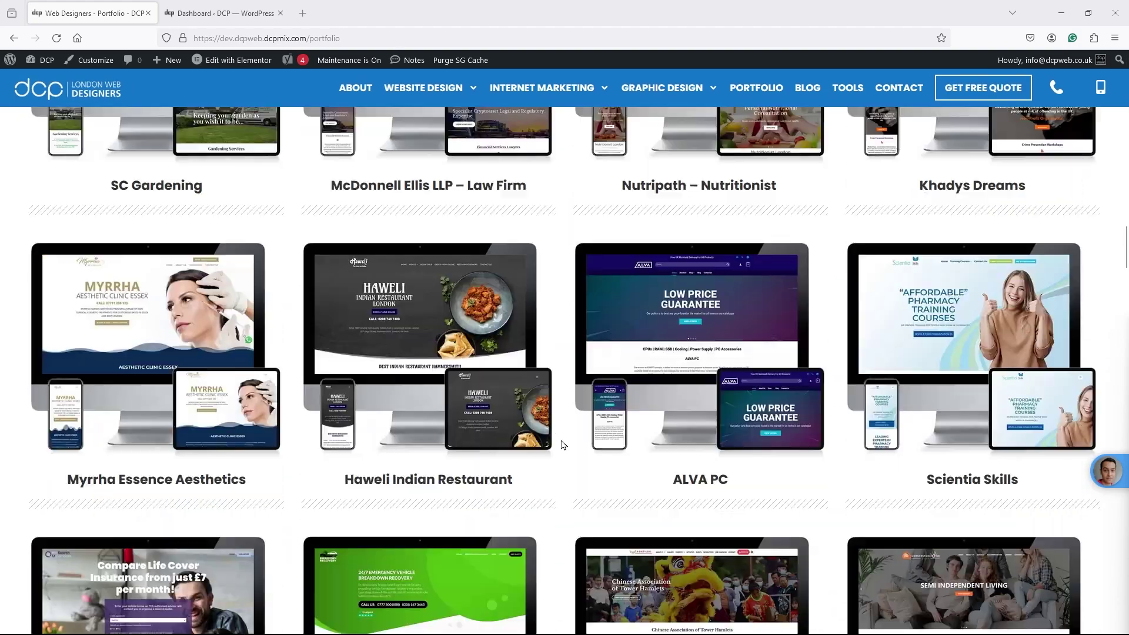
pyautogui.scroll(20, 561, 446)
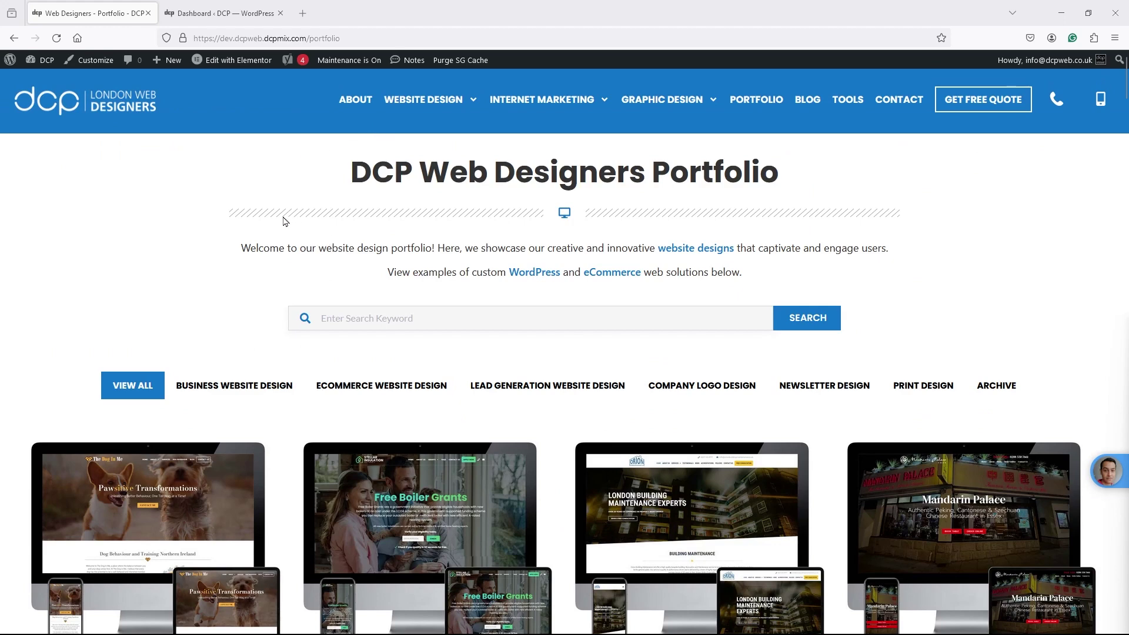
# Step: Open the WordPress media library from the dashboard and look through all the uploaded files
pyautogui.click(215, 24)
pyautogui.moveTo(33, 179)
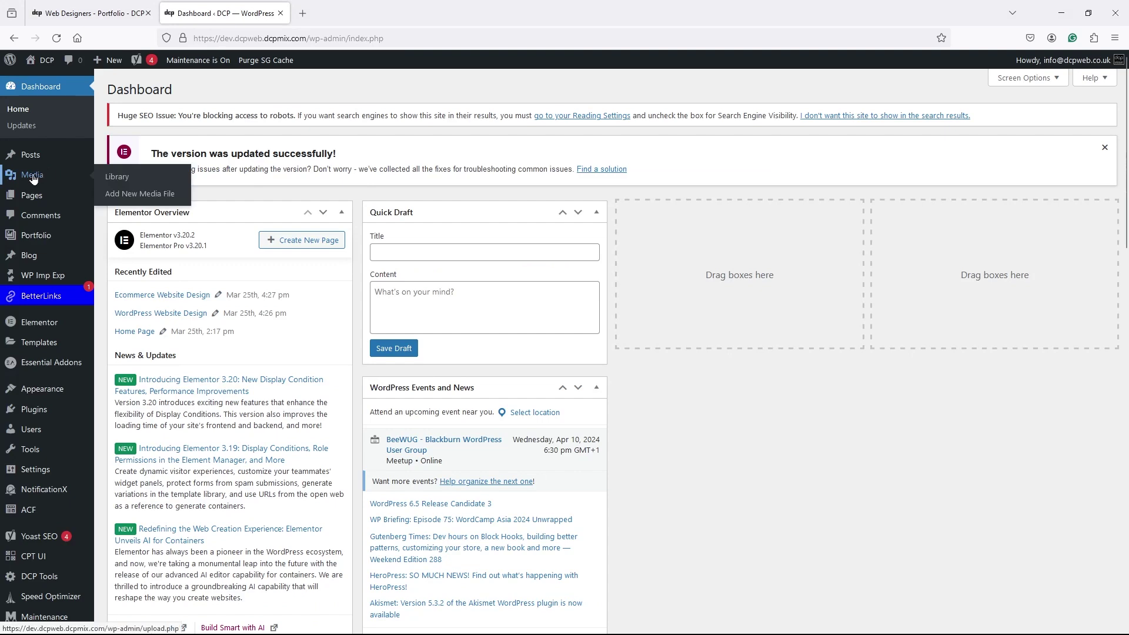
pyautogui.click(33, 179)
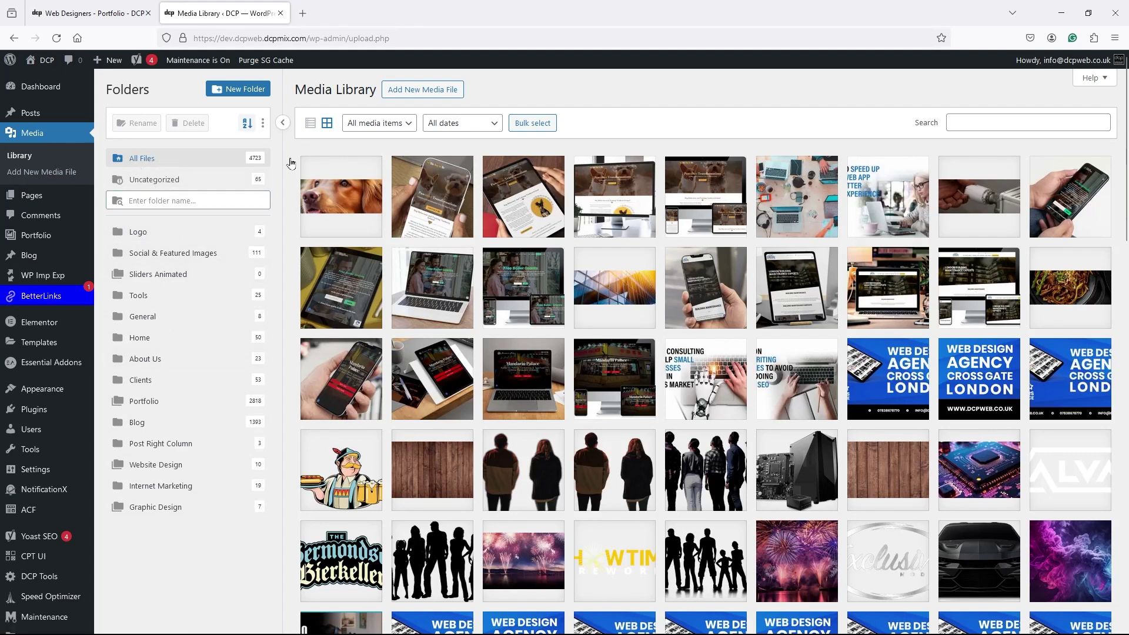
pyautogui.scroll(-20, 674, 390)
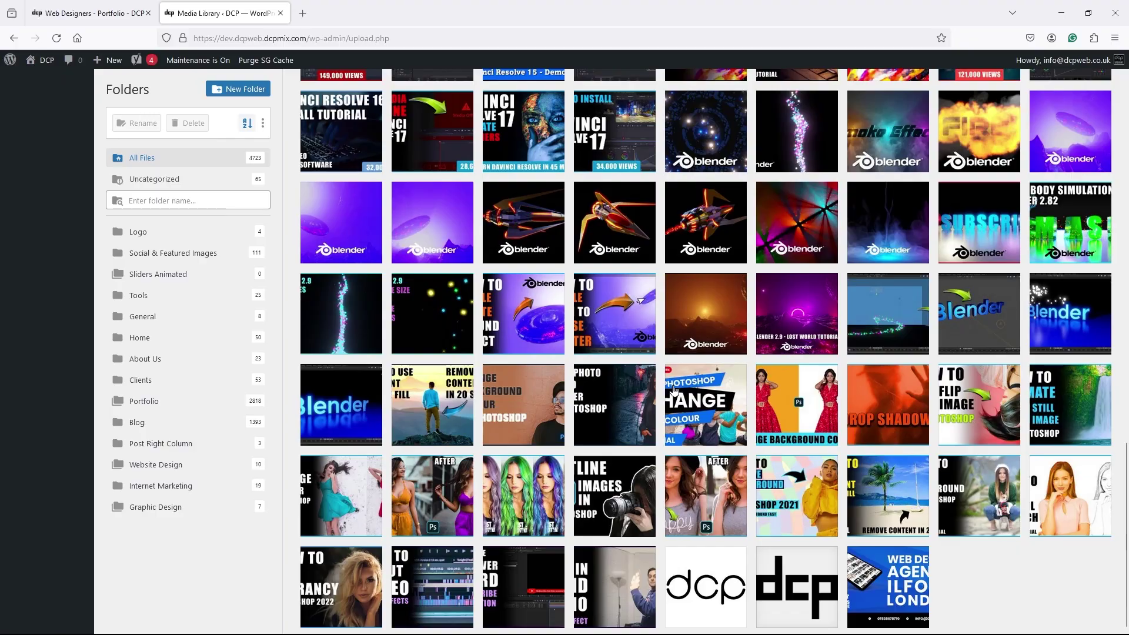
pyautogui.scroll(-15, 674, 390)
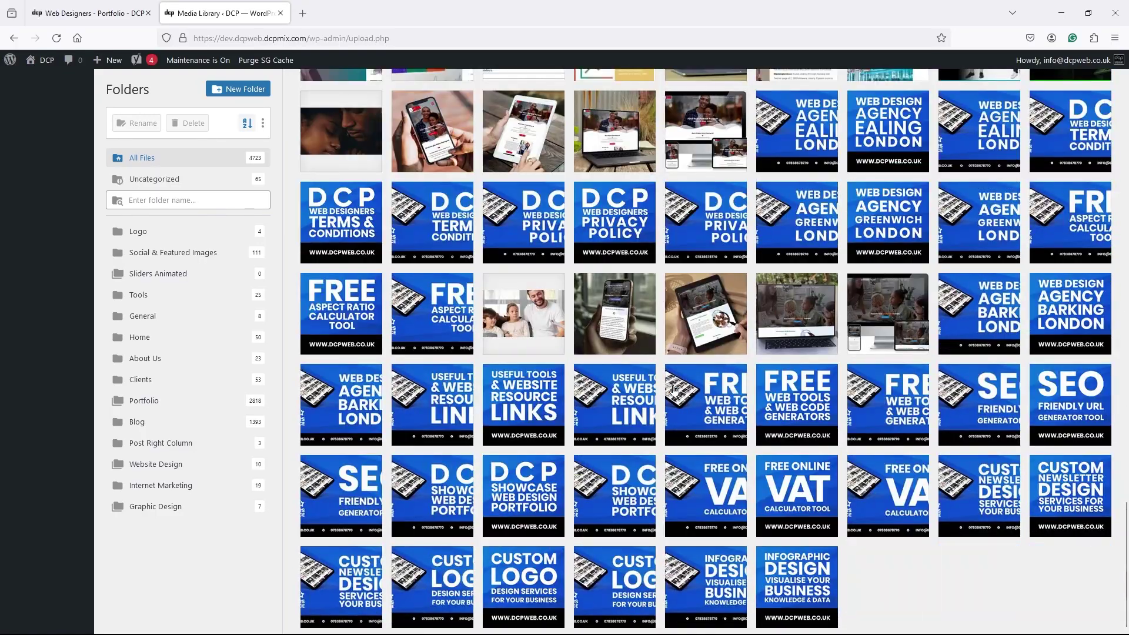
pyautogui.scroll(-13, 675, 390)
pyautogui.scroll(10, 675, 390)
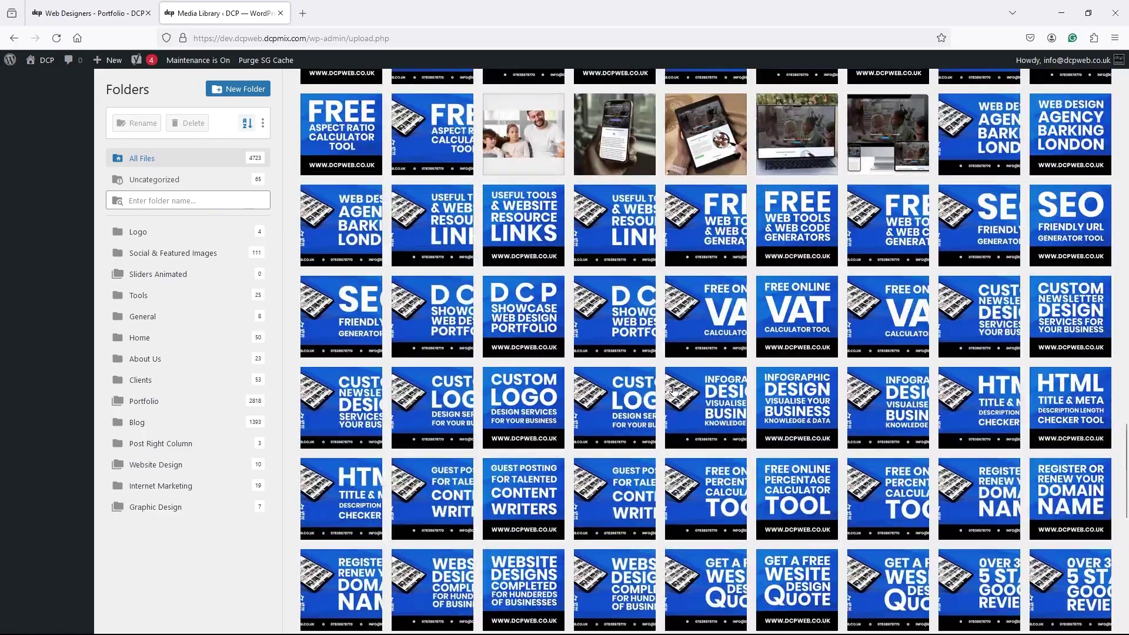
pyautogui.scroll(20, 674, 390)
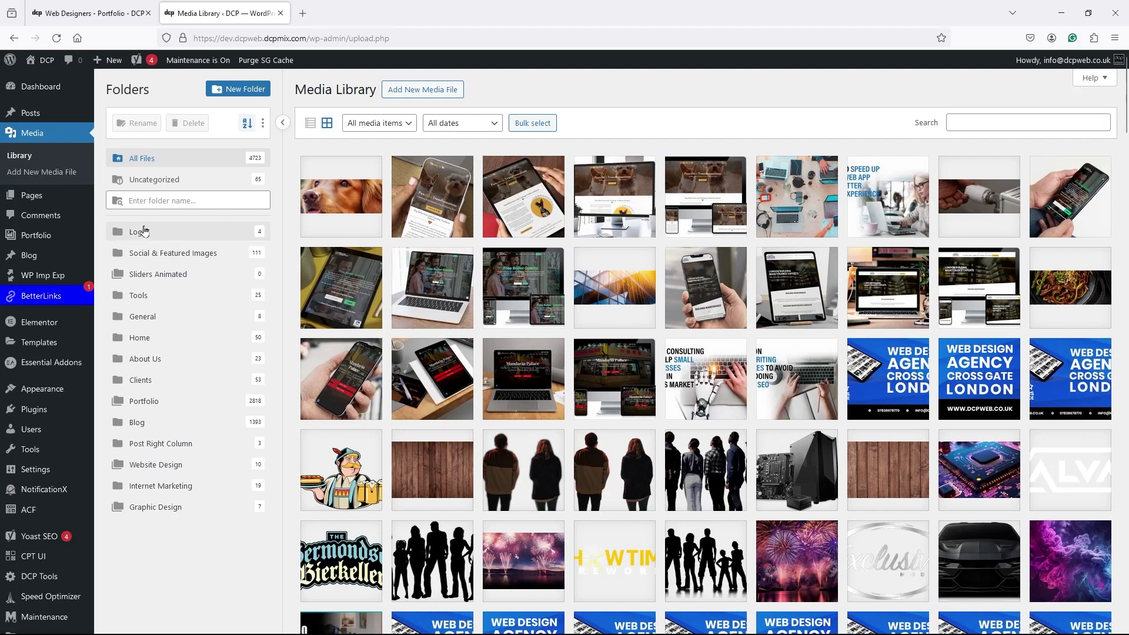
# Step: View the images stored in the Clients, Tools and Blog media folders
pyautogui.click(138, 382)
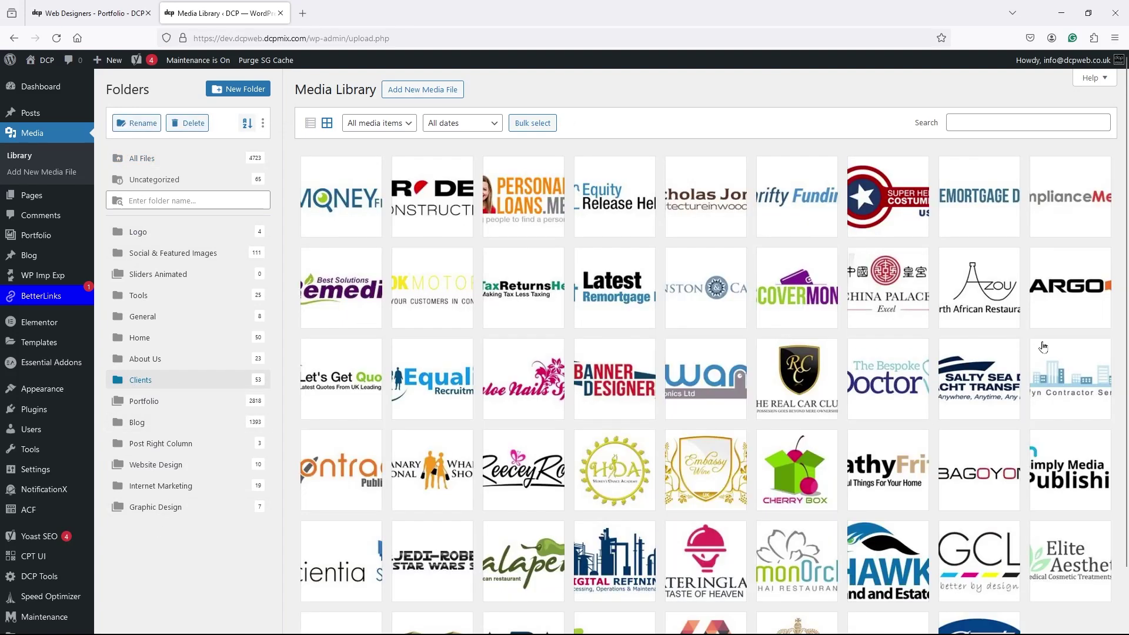
pyautogui.scroll(-2, 729, 385)
pyautogui.scroll(2, 700, 450)
pyautogui.click(157, 301)
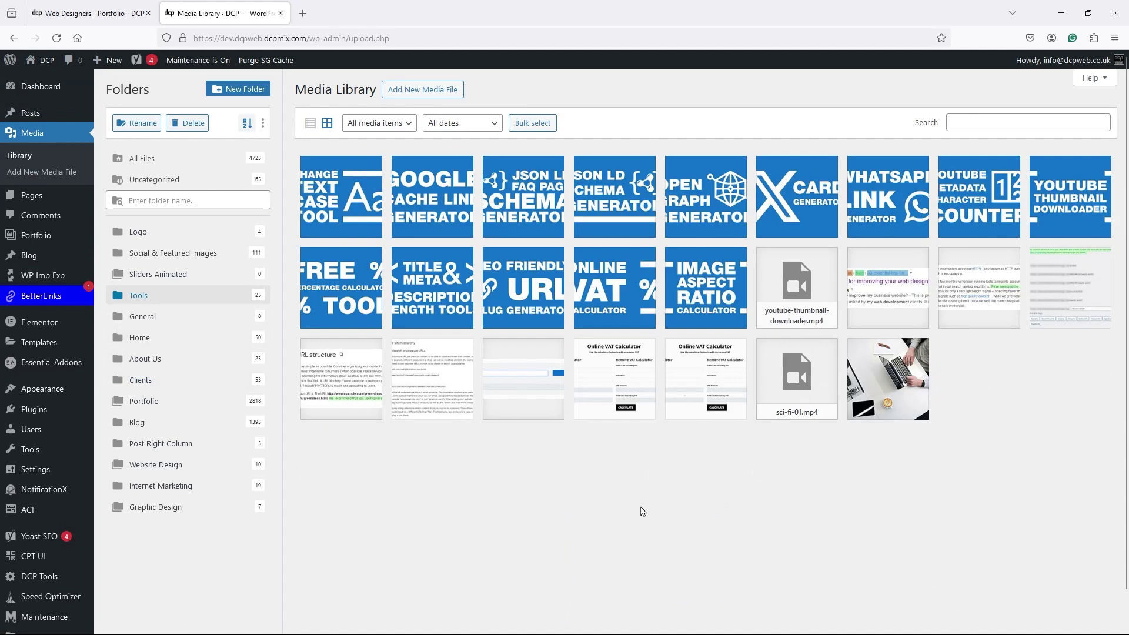
pyautogui.click(140, 424)
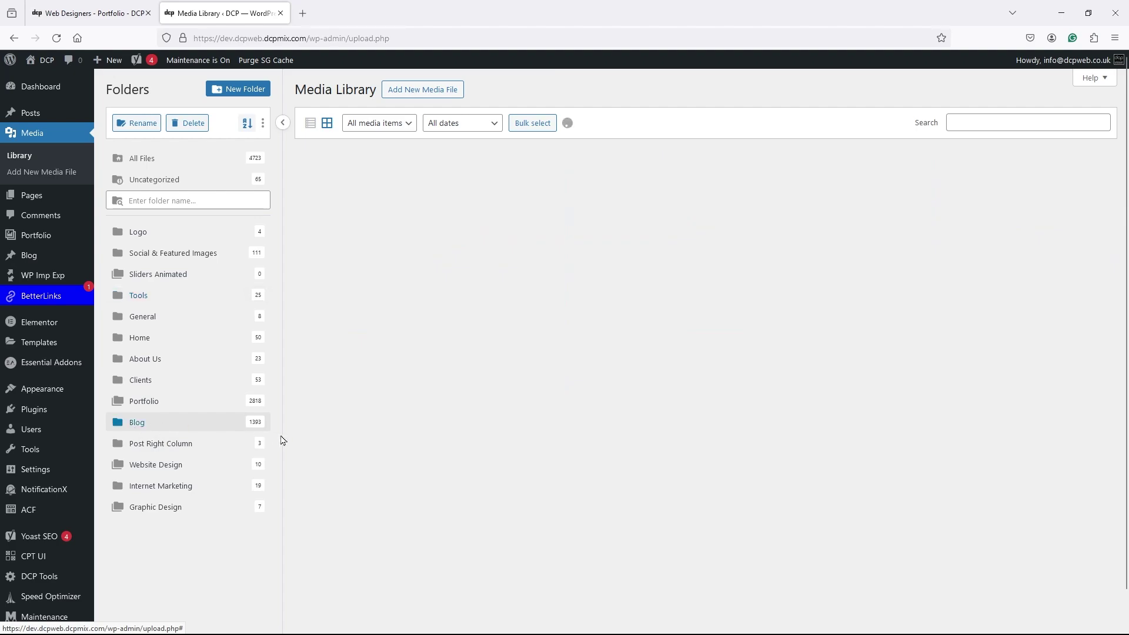
pyautogui.scroll(-5, 488, 431)
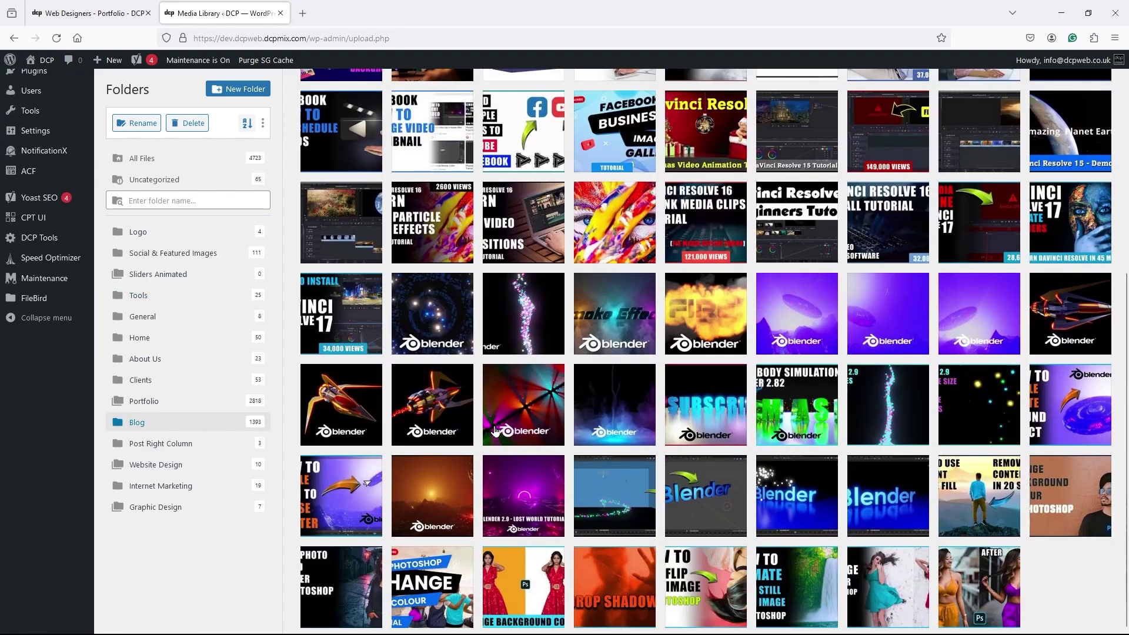
pyautogui.scroll(-10, 548, 438)
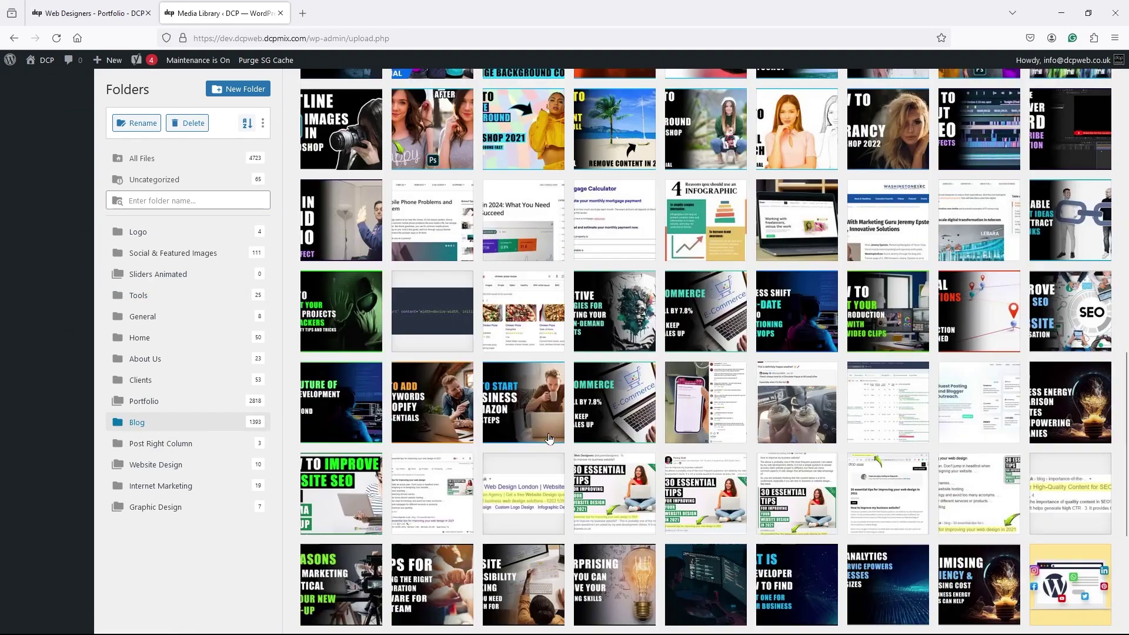
pyautogui.scroll(-15, 548, 438)
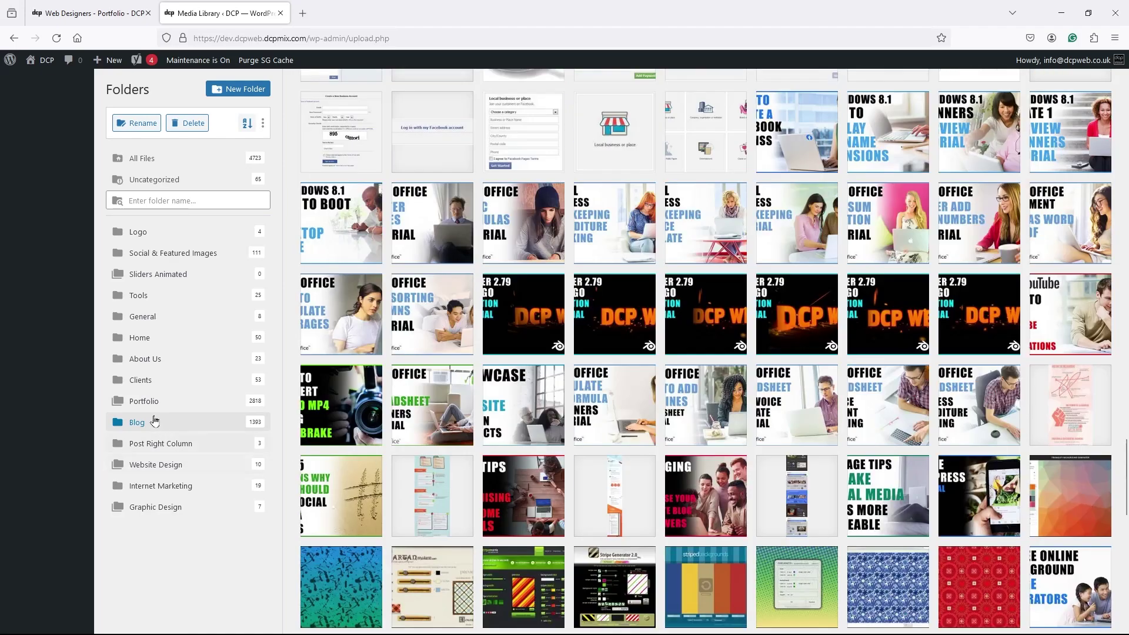
# Step: Look through the website images in the Portfolio media folder
pyautogui.click(151, 401)
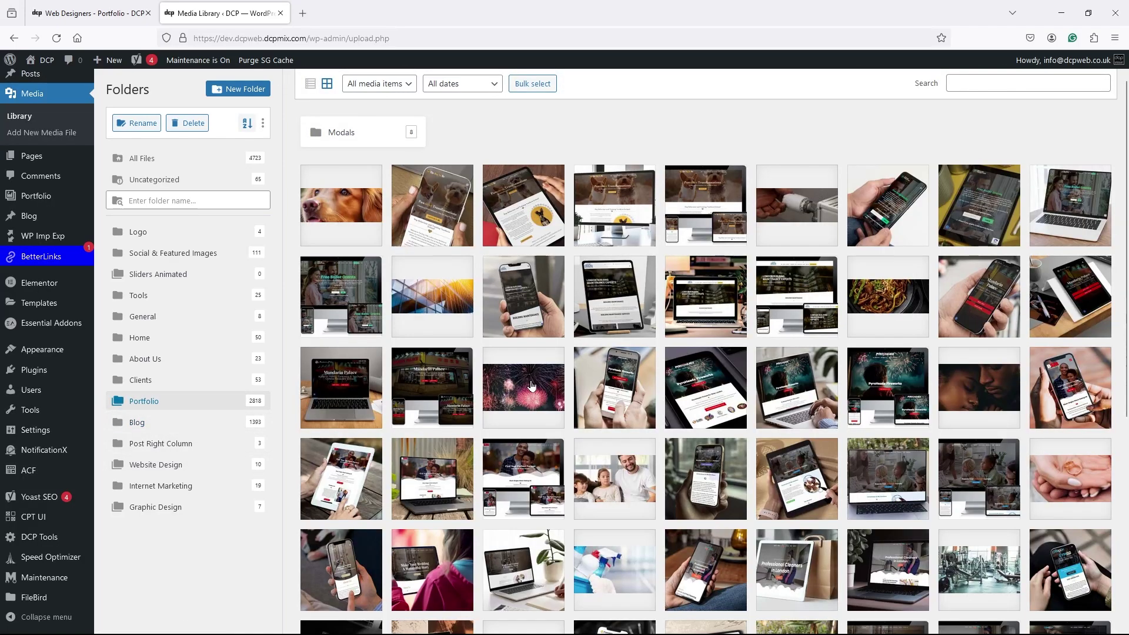
pyautogui.scroll(-15, 531, 385)
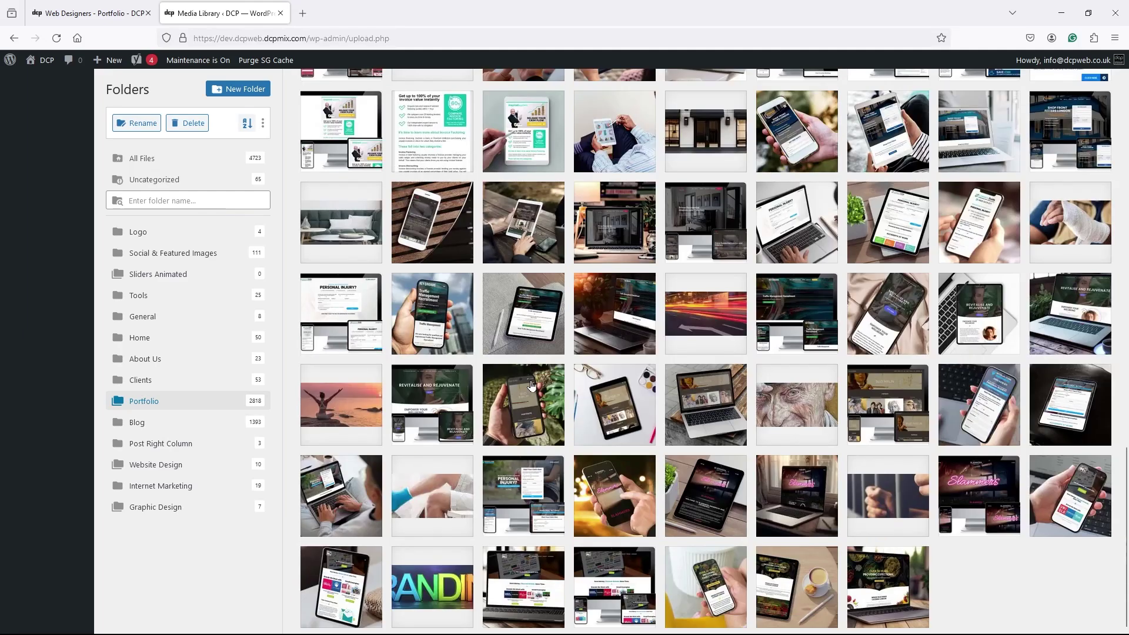
pyautogui.scroll(-5, 531, 385)
pyautogui.scroll(10, 532, 385)
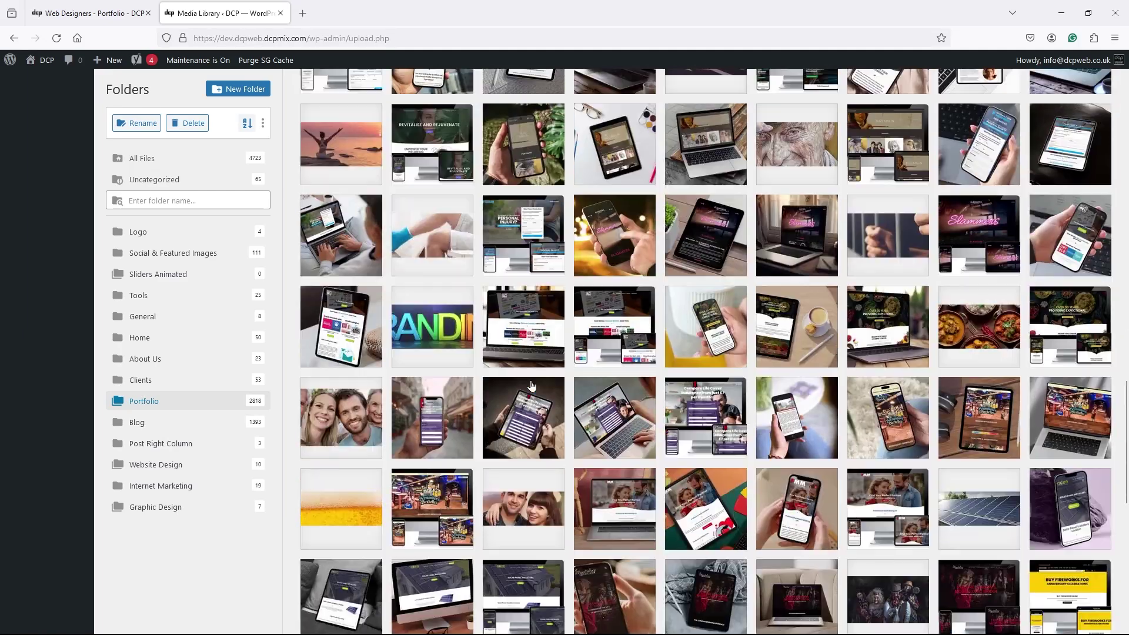
pyautogui.scroll(6, 531, 386)
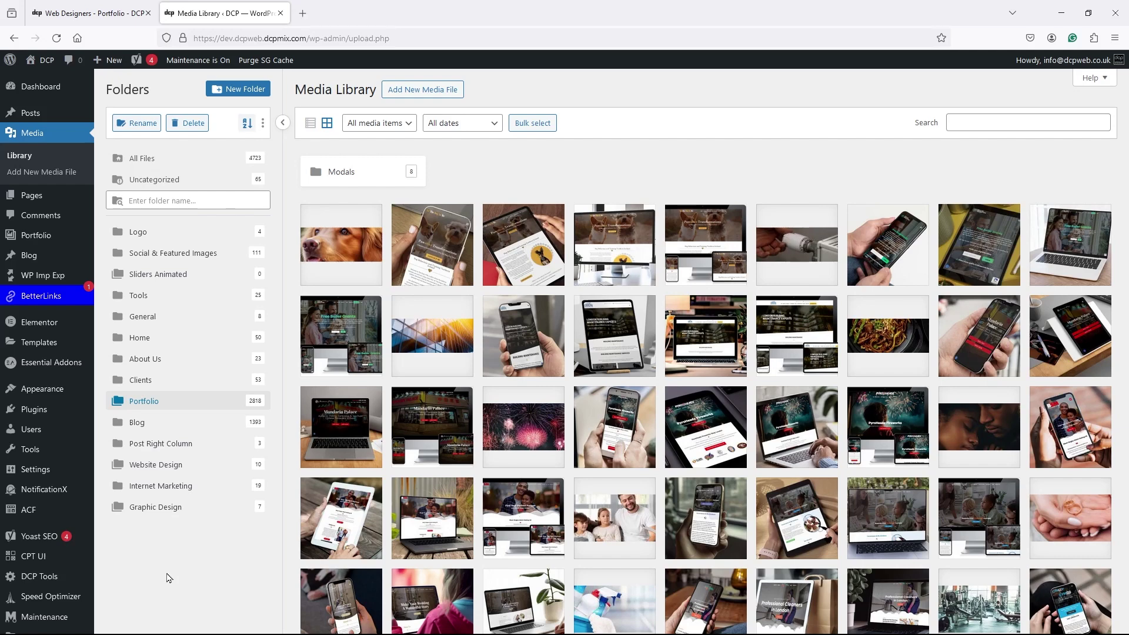
# Step: Dismiss the Elementor update notice on the installed plugins page and search the new plugins directory for "filebird"
pyautogui.moveTo(48, 415)
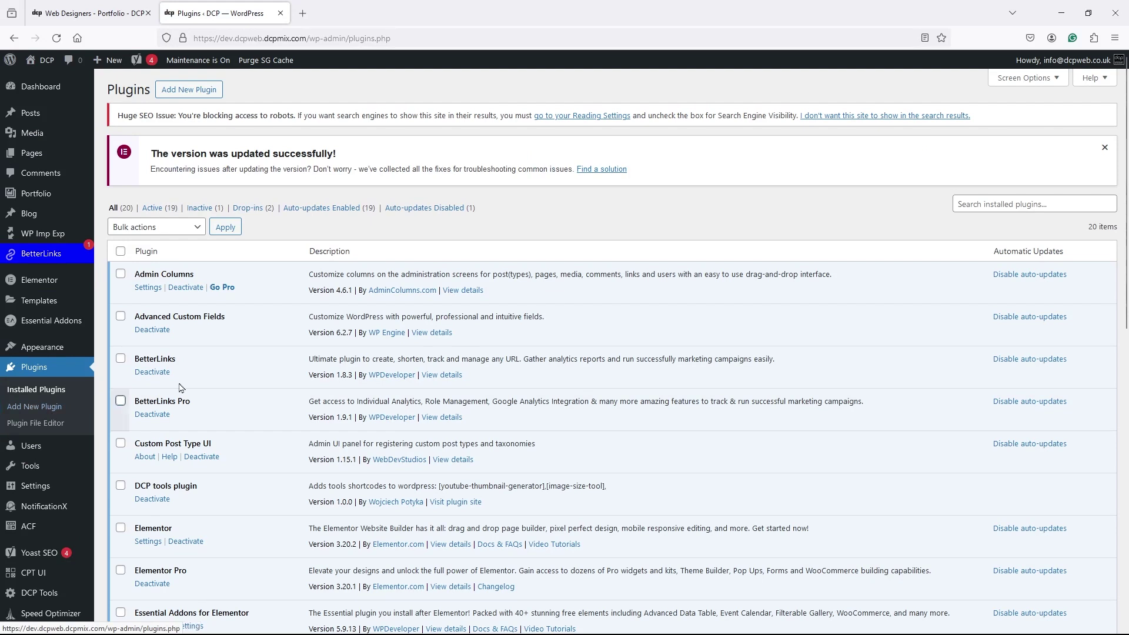
pyautogui.click(1104, 148)
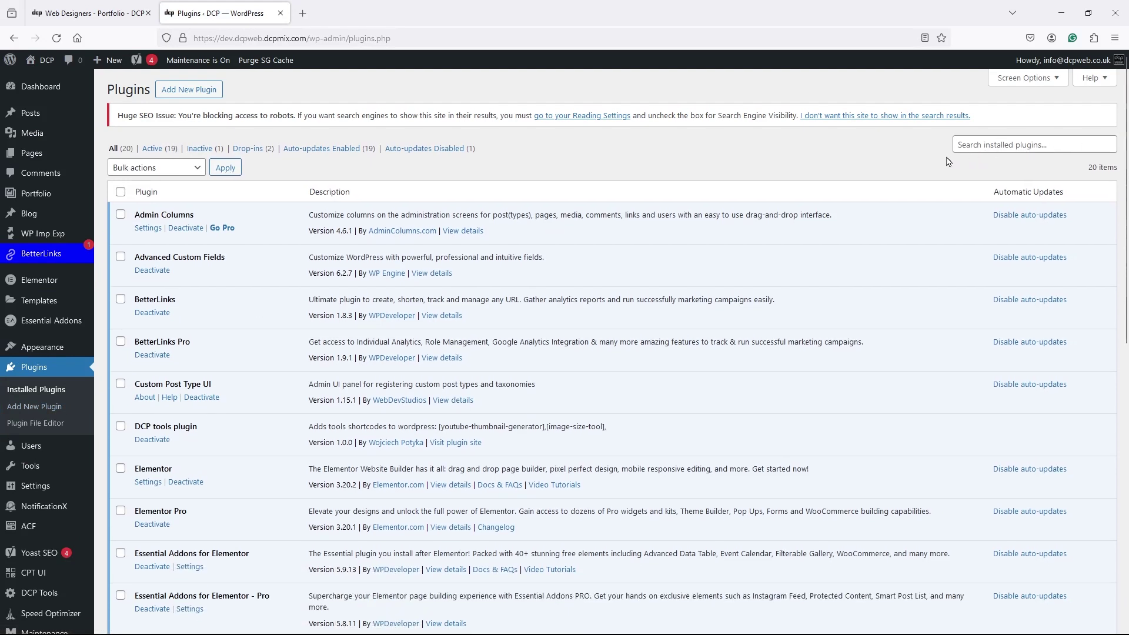
pyautogui.click(183, 90)
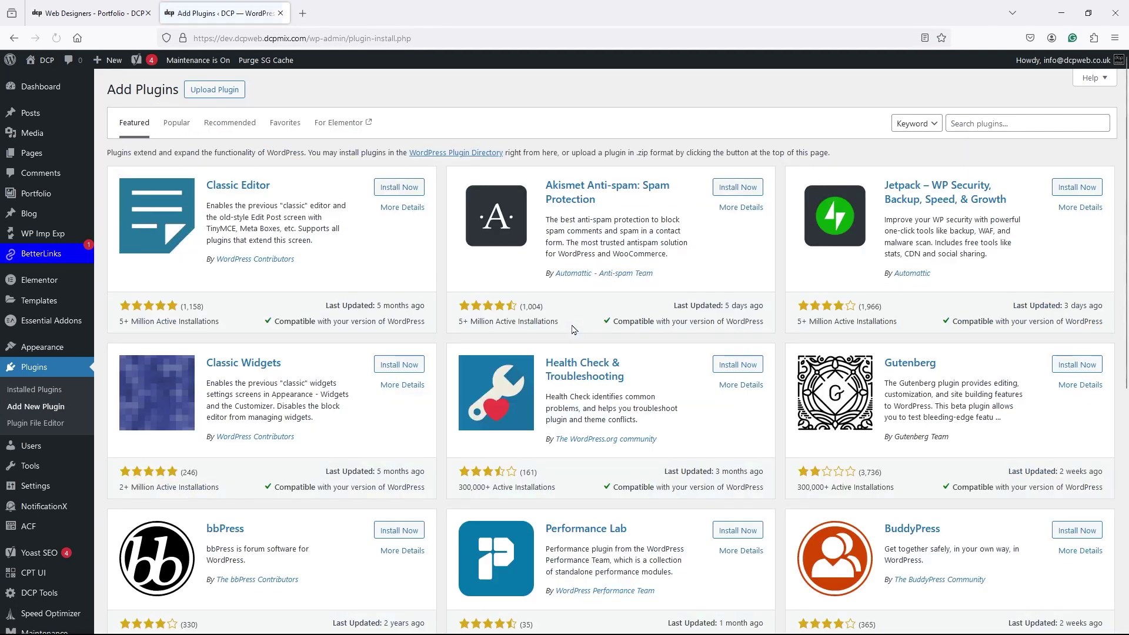
pyautogui.click(979, 125)
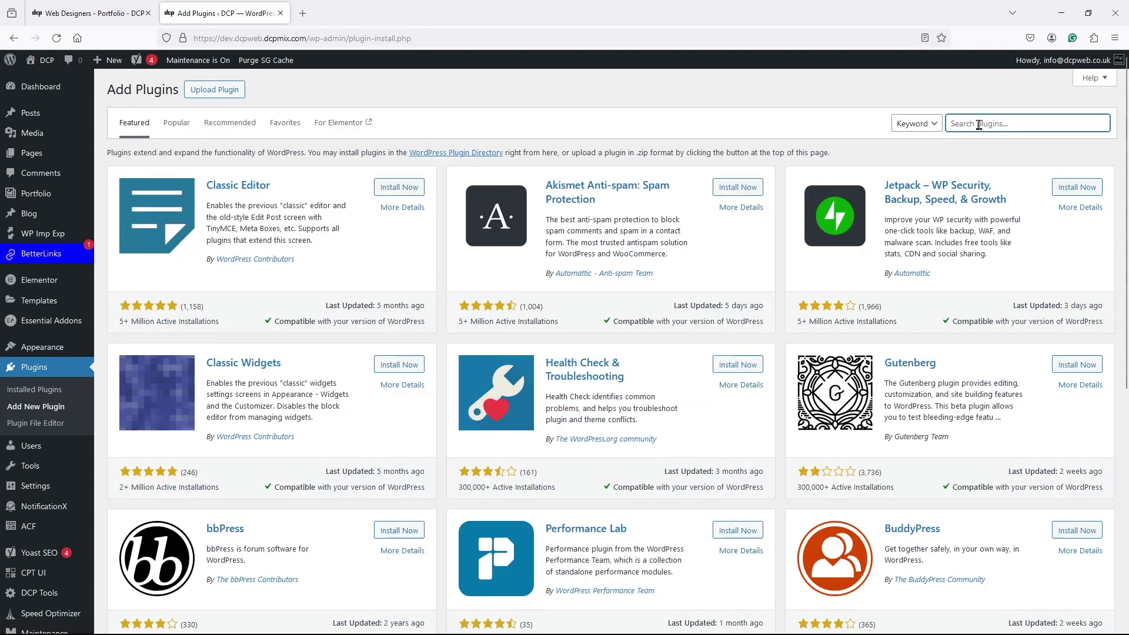
pyautogui.write('fil')
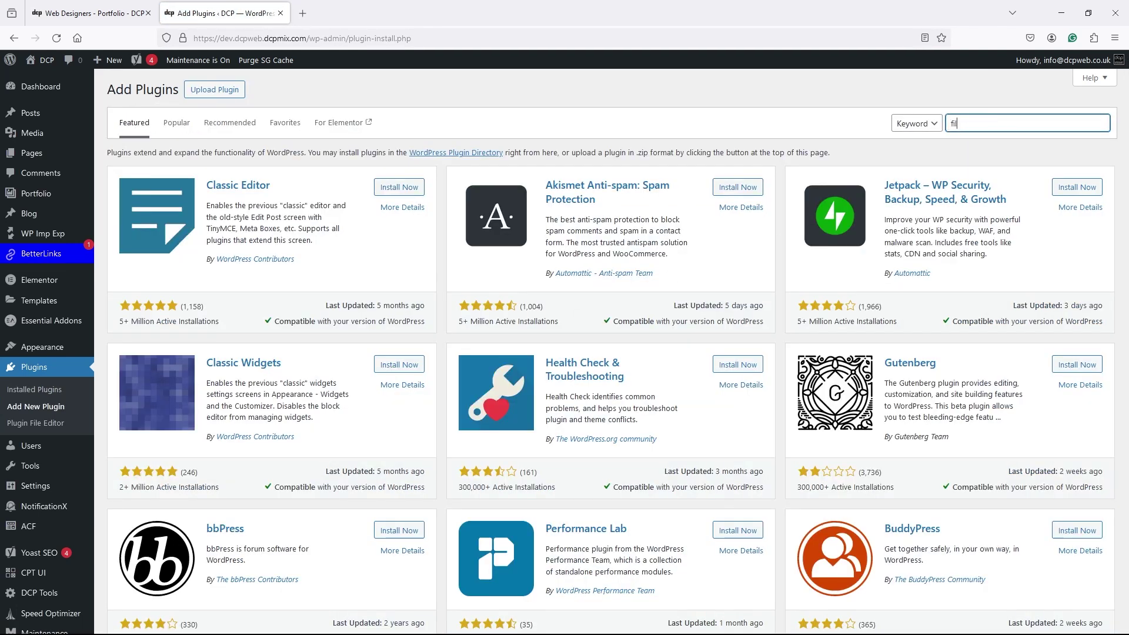
pyautogui.write('ebird')
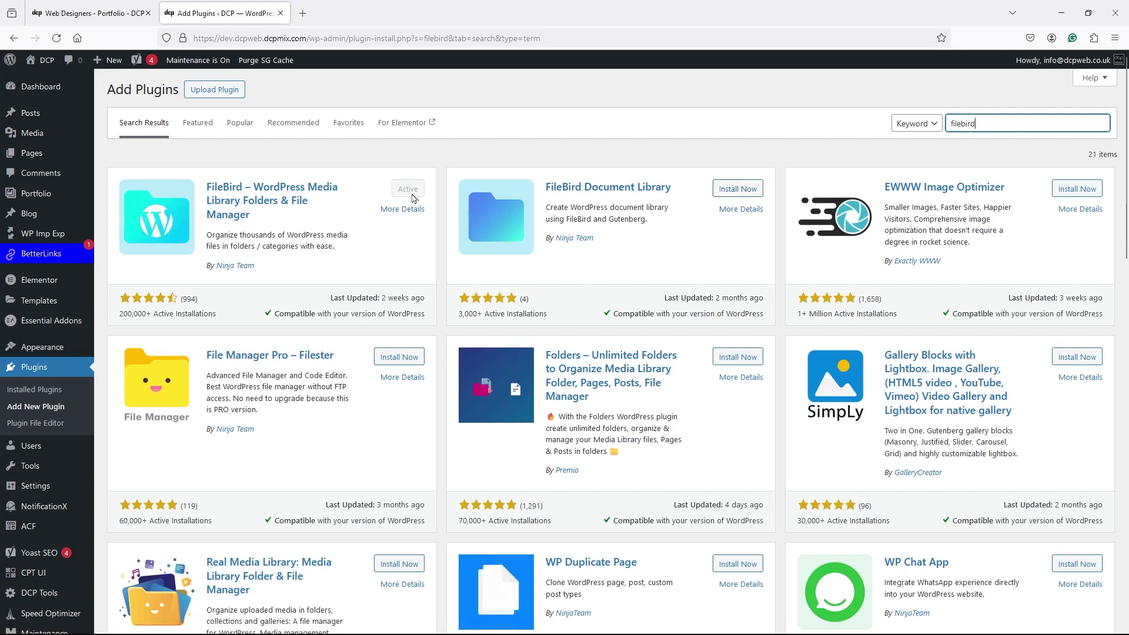
# Step: Locate FileBird Lite in the list of installed plugins
pyautogui.click(52, 371)
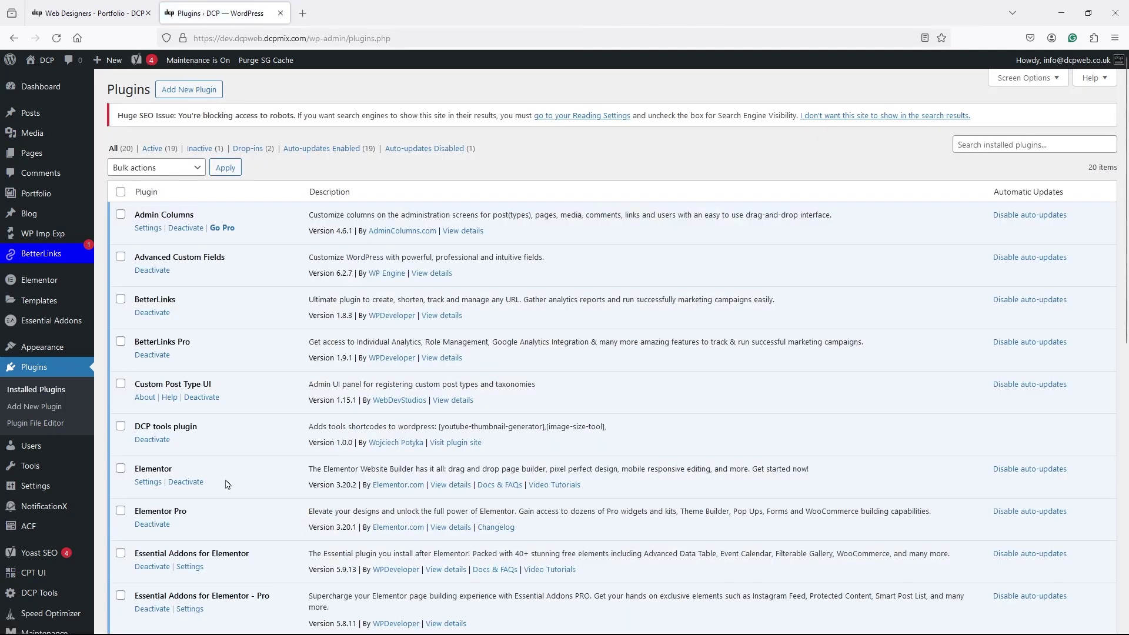
pyautogui.scroll(-3, 229, 484)
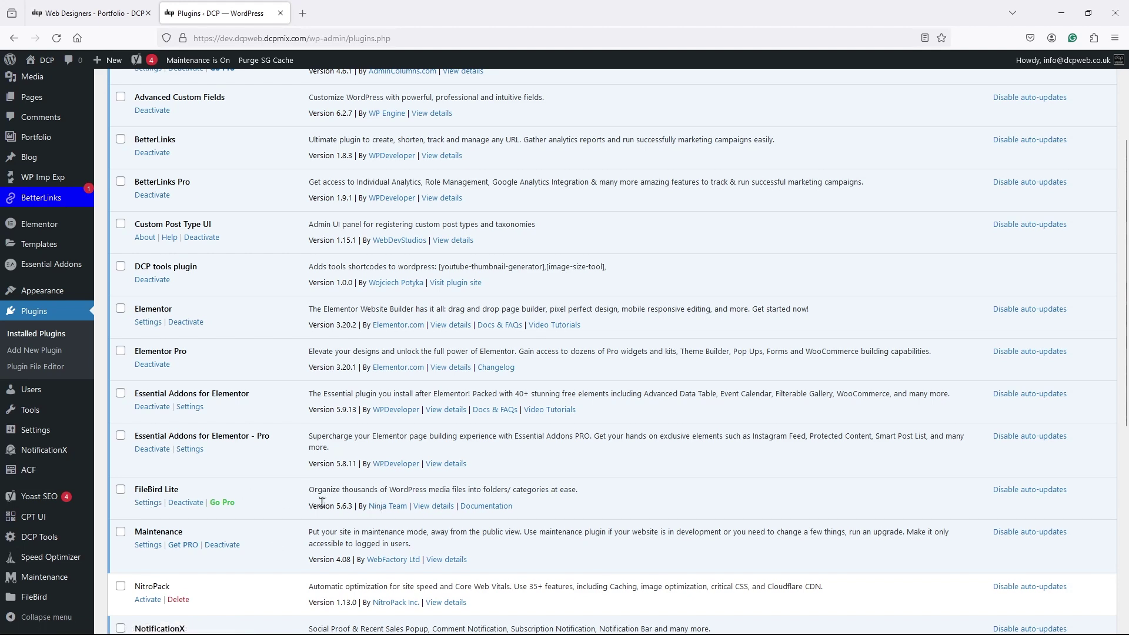
pyautogui.scroll(3, 289, 511)
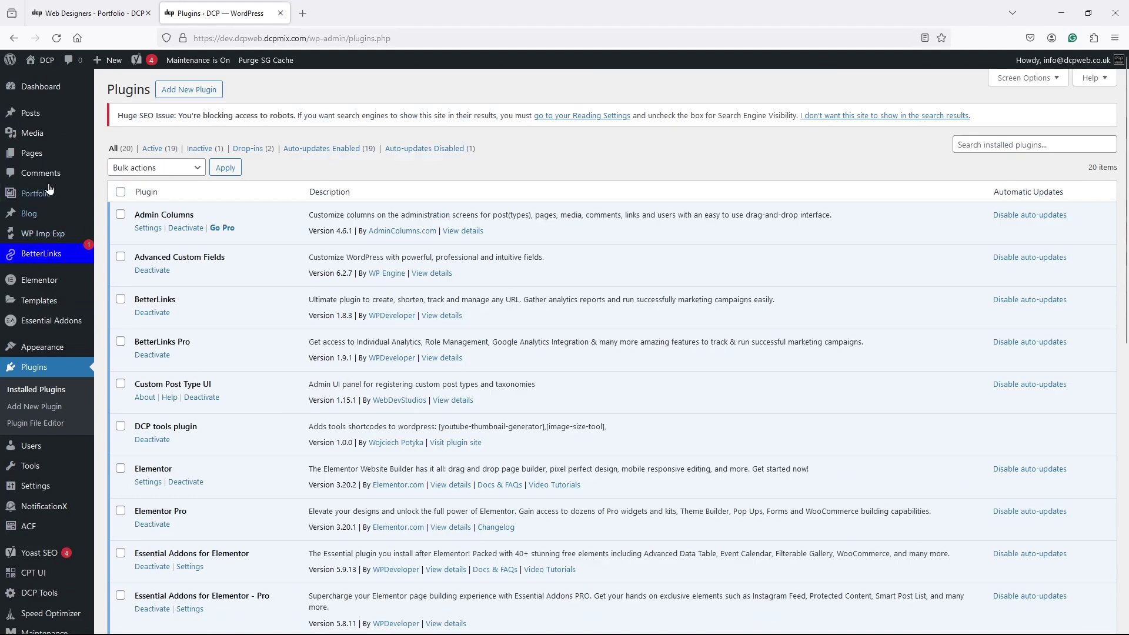
# Step: Create a new folder named "Test Folder" in the media library
pyautogui.click(34, 136)
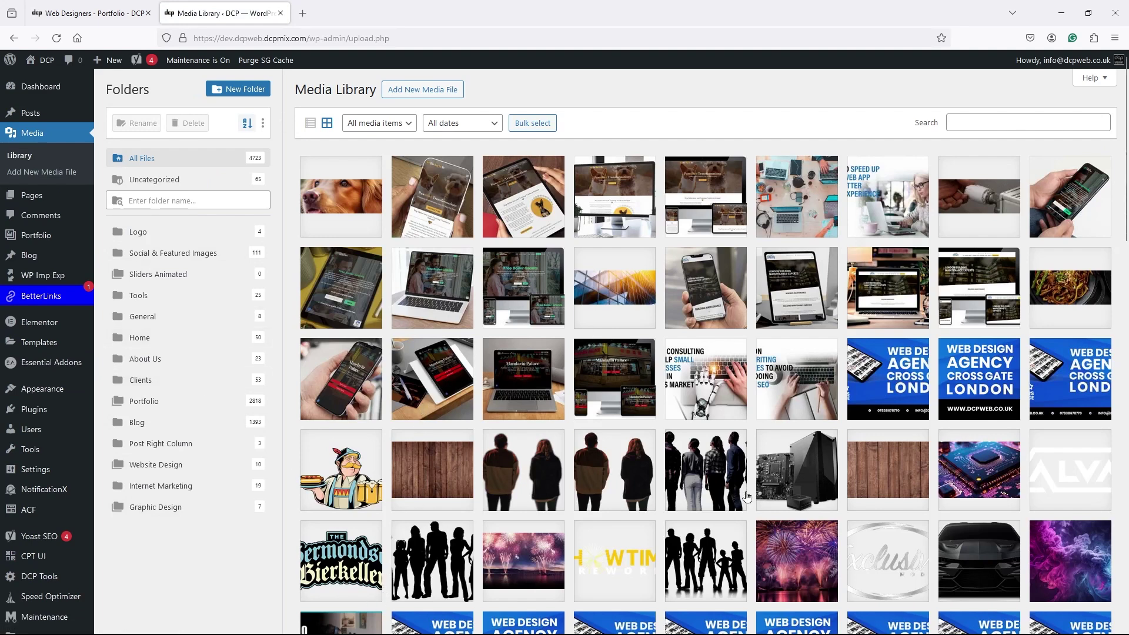
pyautogui.click(234, 91)
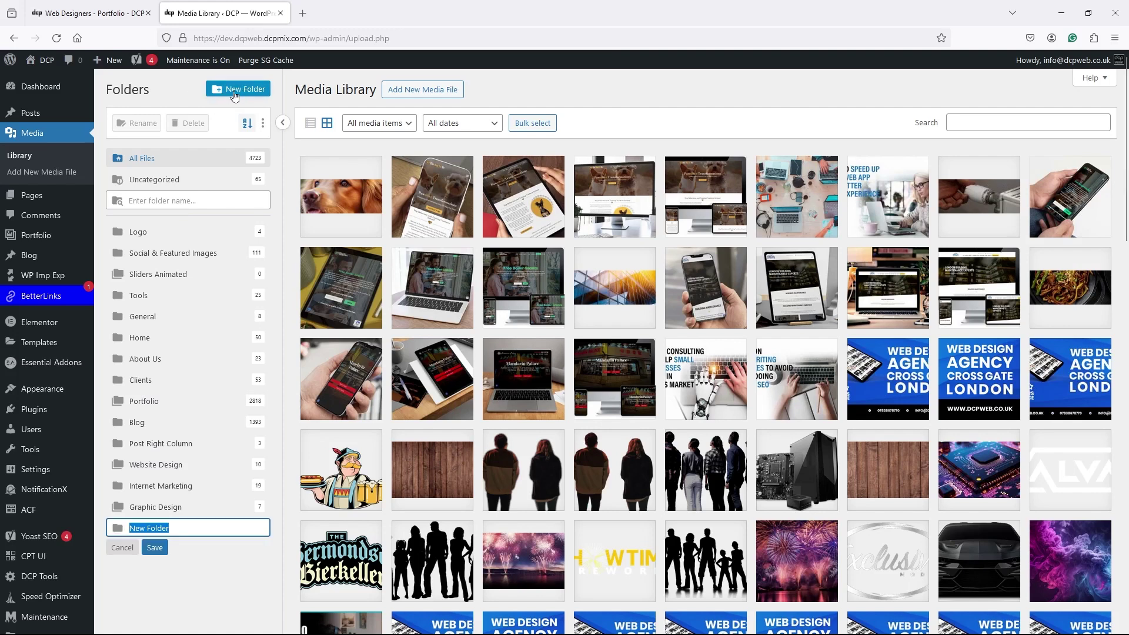
pyautogui.write('Test')
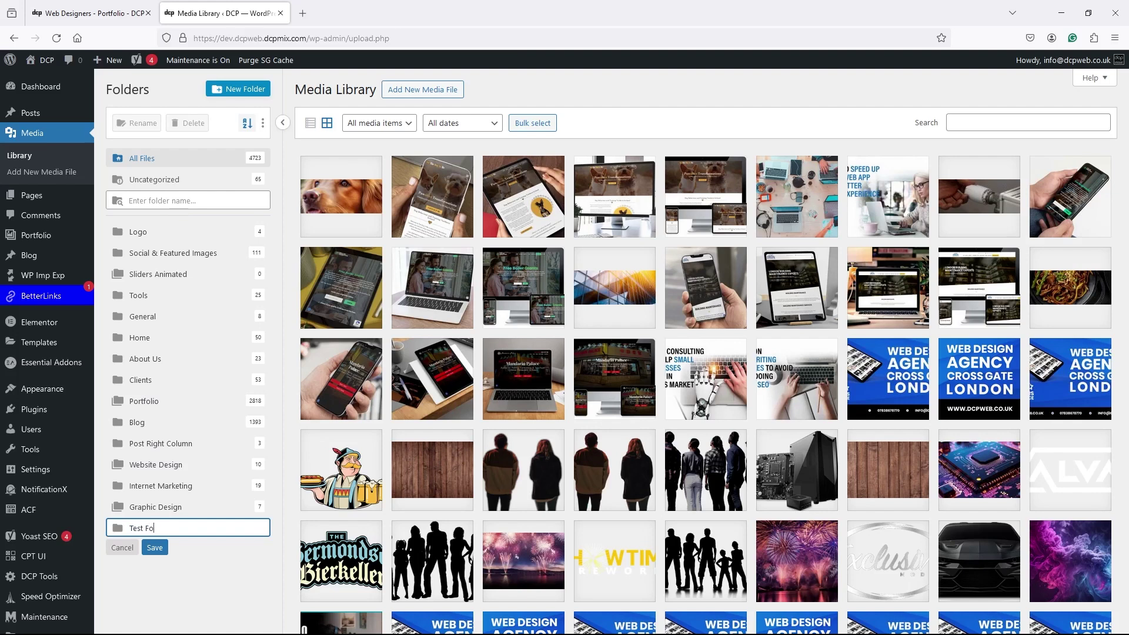
pyautogui.click(154, 547)
# Step: Move Test Folder between About Us and Clients, and return it to the end of the folder list below Graphic Design
pyautogui.moveTo(136, 532); pyautogui.dragTo(118, 381)
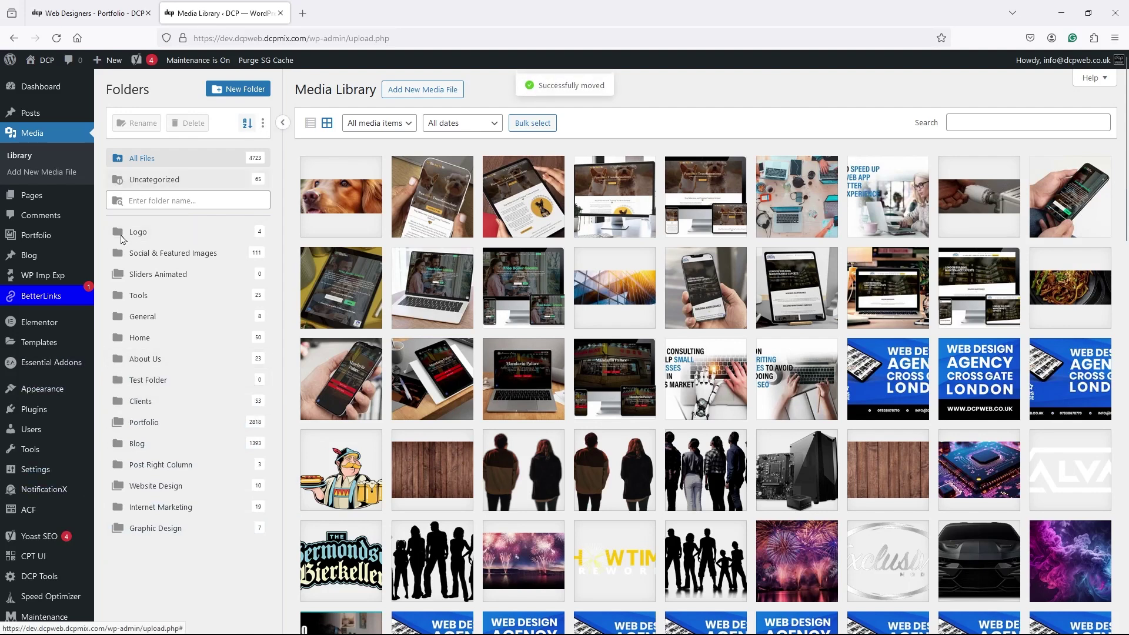
pyautogui.moveTo(118, 381); pyautogui.dragTo(123, 548)
pyautogui.moveTo(115, 382); pyautogui.dragTo(160, 553)
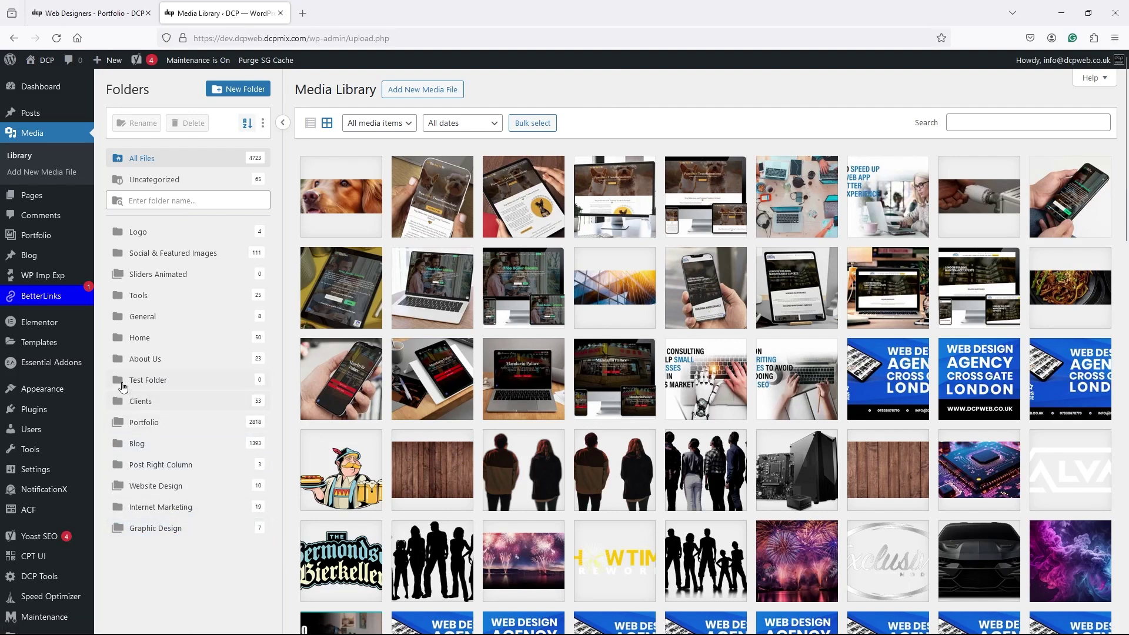
pyautogui.moveTo(120, 383); pyautogui.dragTo(127, 536)
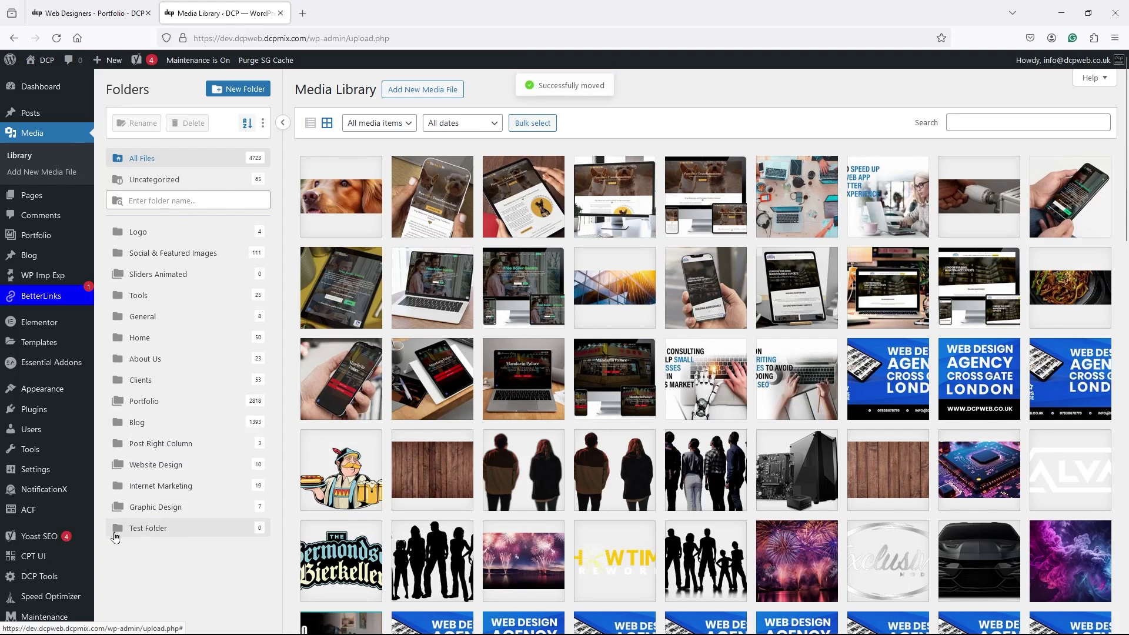
# Step: Create a subfolder named "Sub Test Folder" inside Test Folder, and check the Portfolio folder's subfolders
pyautogui.rightClick(133, 529)
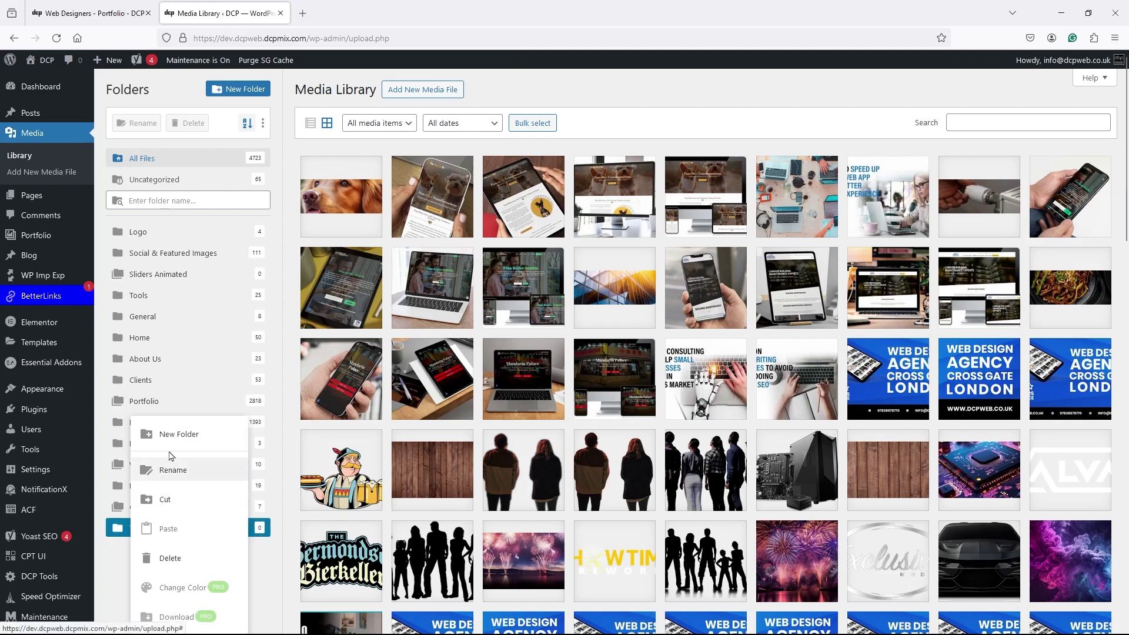
pyautogui.click(158, 434)
pyautogui.write('S')
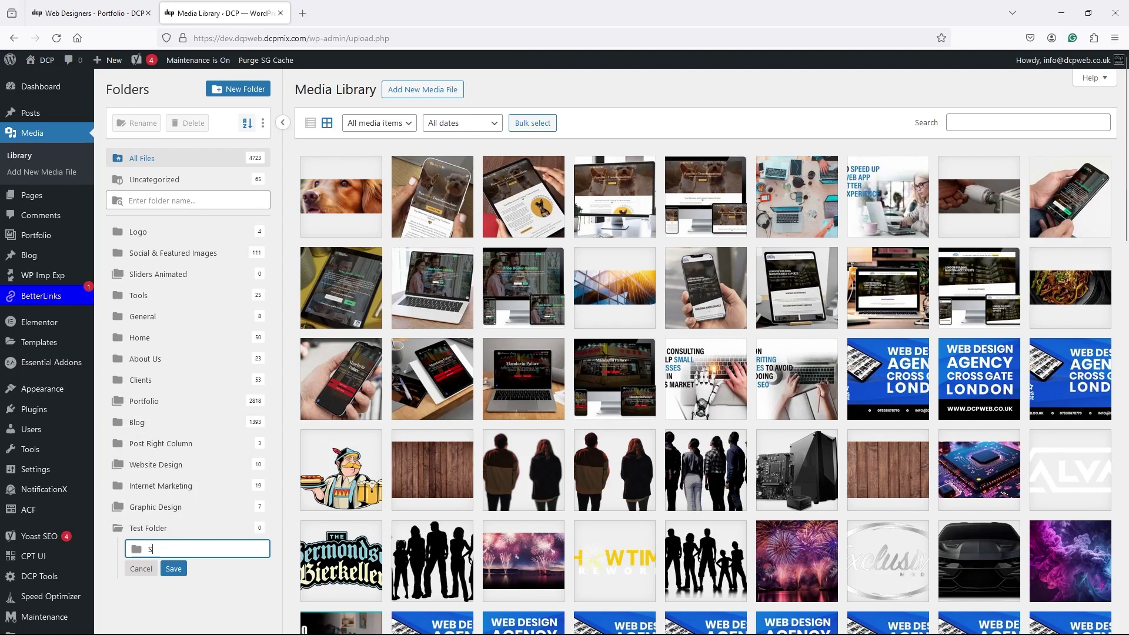
pyautogui.write('ub Test Folder')
pyautogui.click(170, 575)
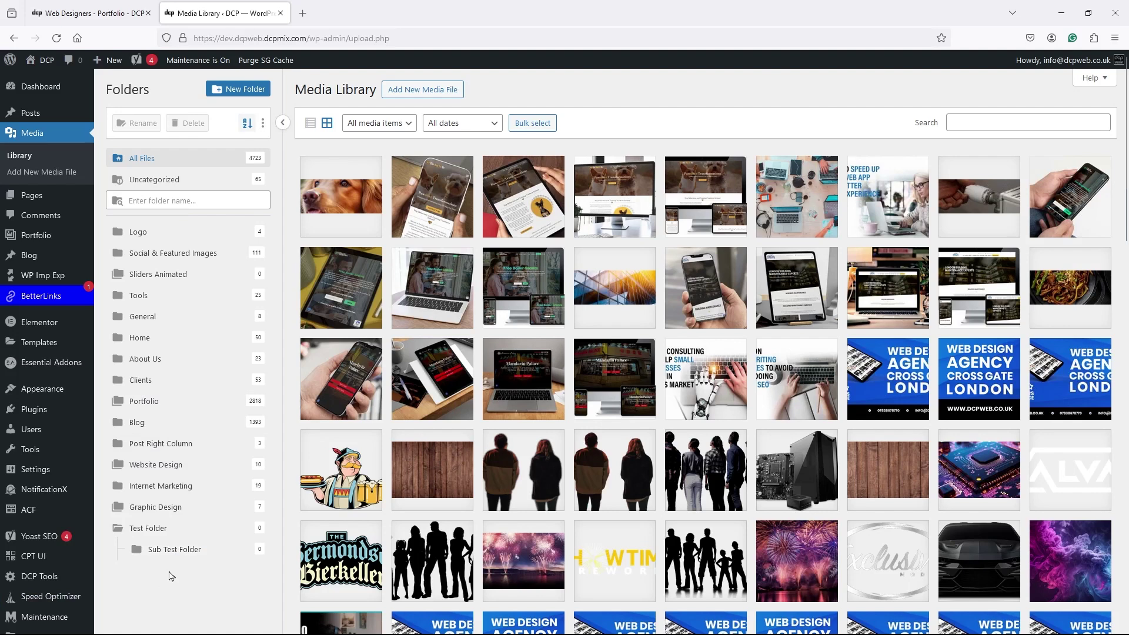
pyautogui.click(116, 403)
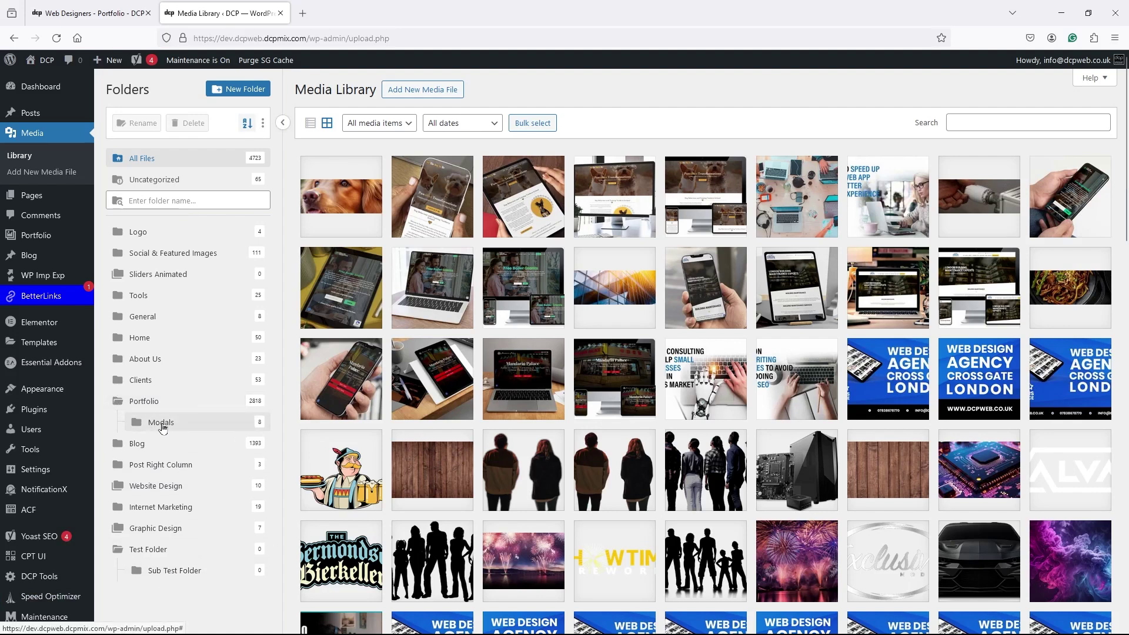
pyautogui.click(116, 401)
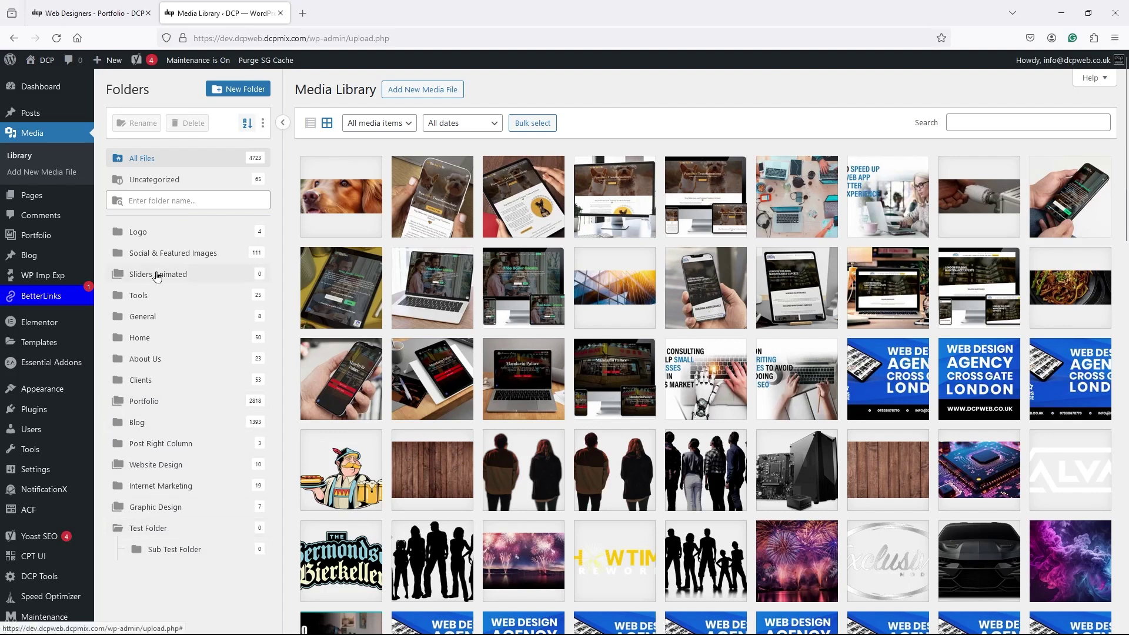
# Step: Move the cartoon waiter image from Uncategorized into Test Folder, followed by a bulk selection of the next 17 images
pyautogui.click(173, 182)
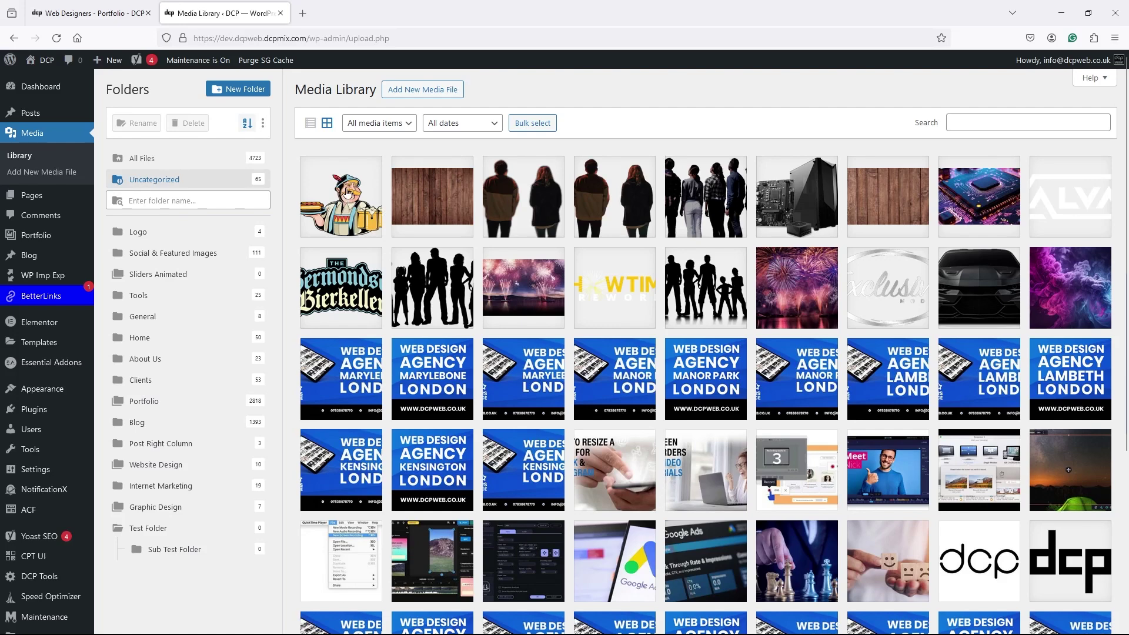
pyautogui.moveTo(348, 194); pyautogui.dragTo(215, 533)
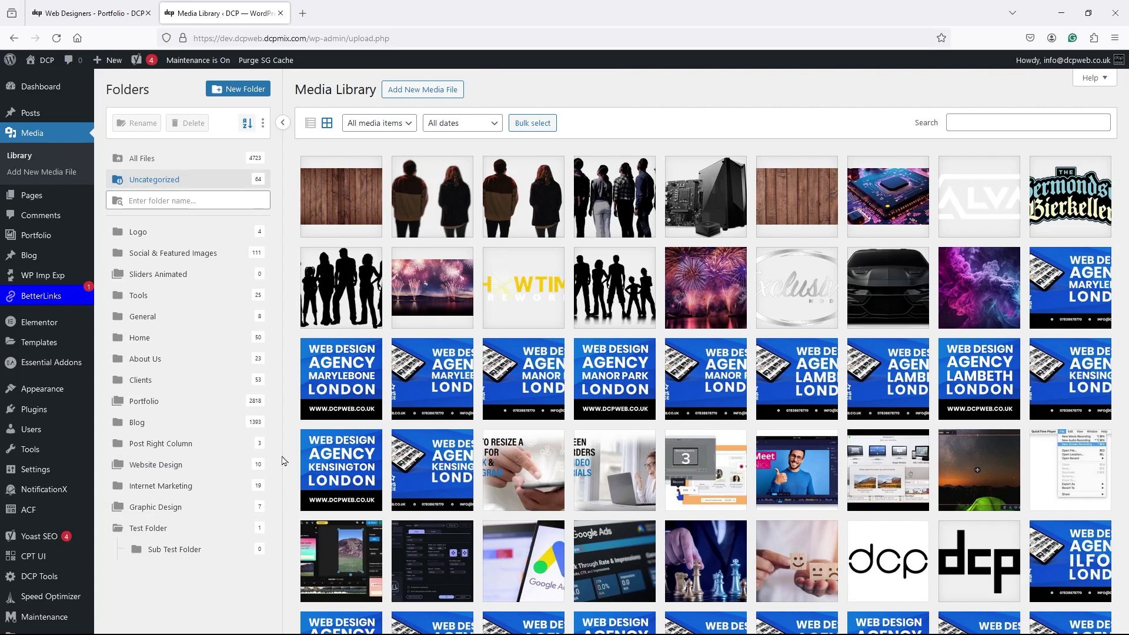
pyautogui.click(532, 123)
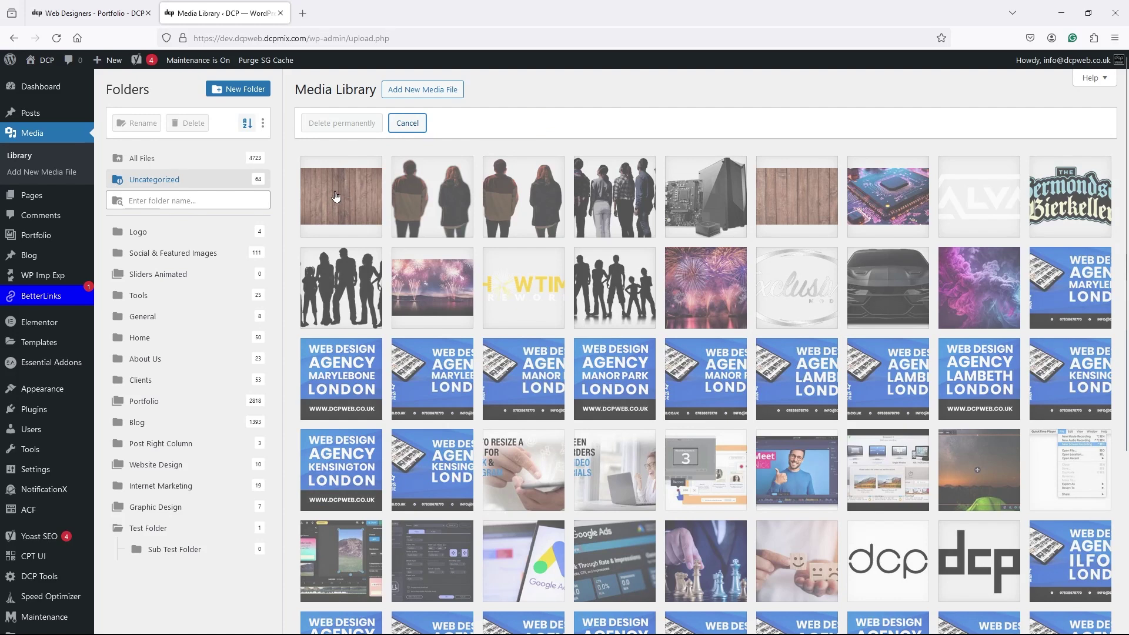
pyautogui.click(336, 196)
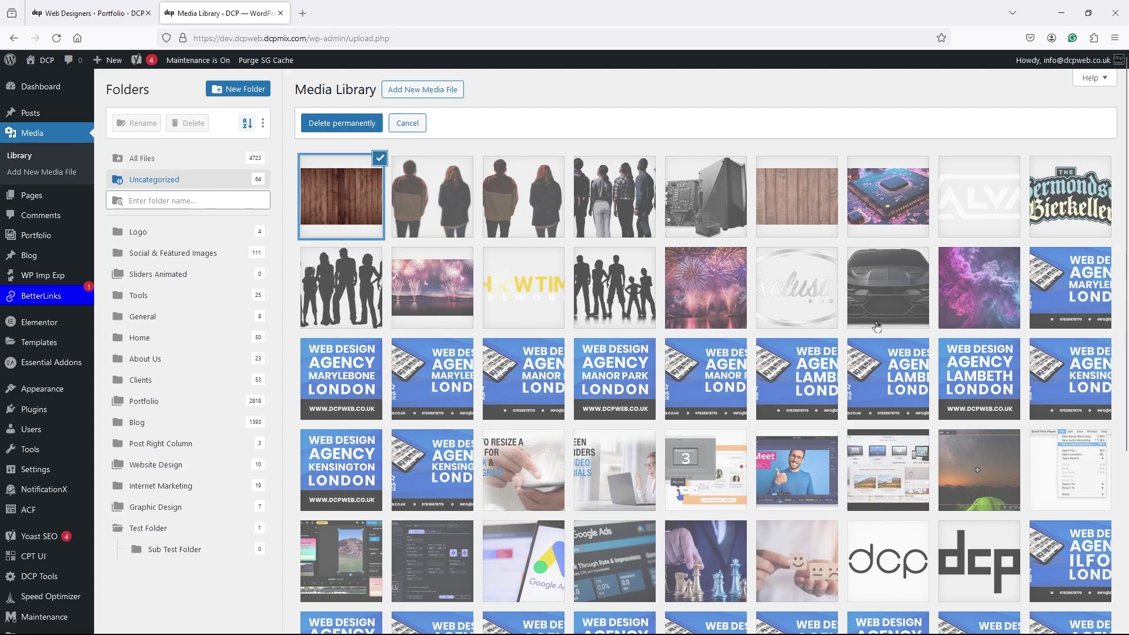
pyautogui.keyDown('shift'); pyautogui.click(966, 290); pyautogui.keyUp('shift')
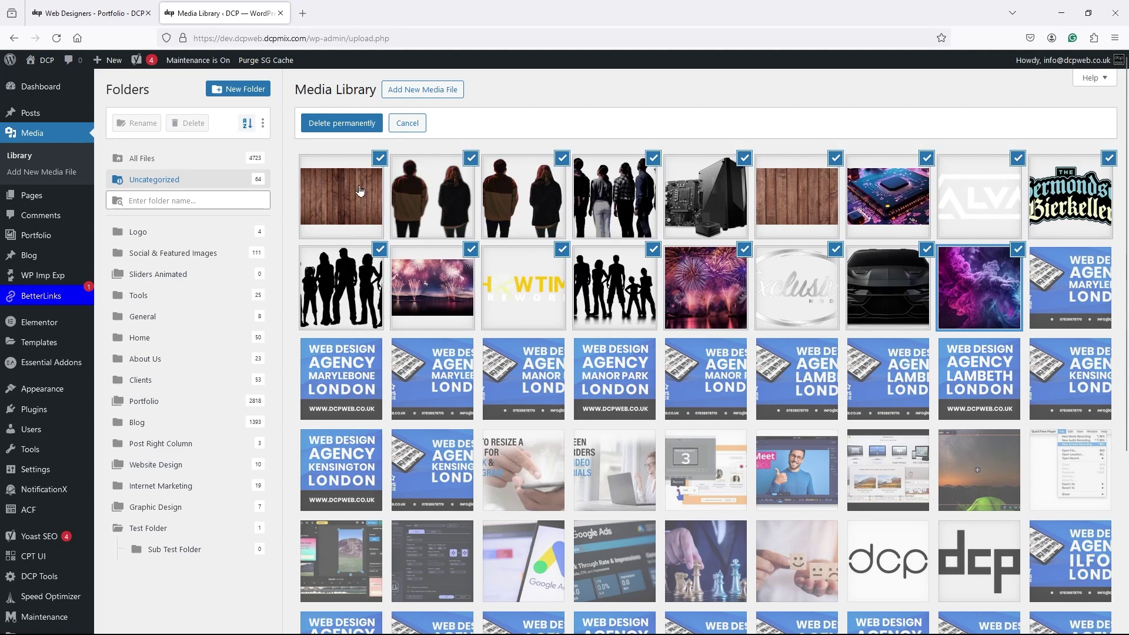
pyautogui.moveTo(360, 190); pyautogui.dragTo(227, 529)
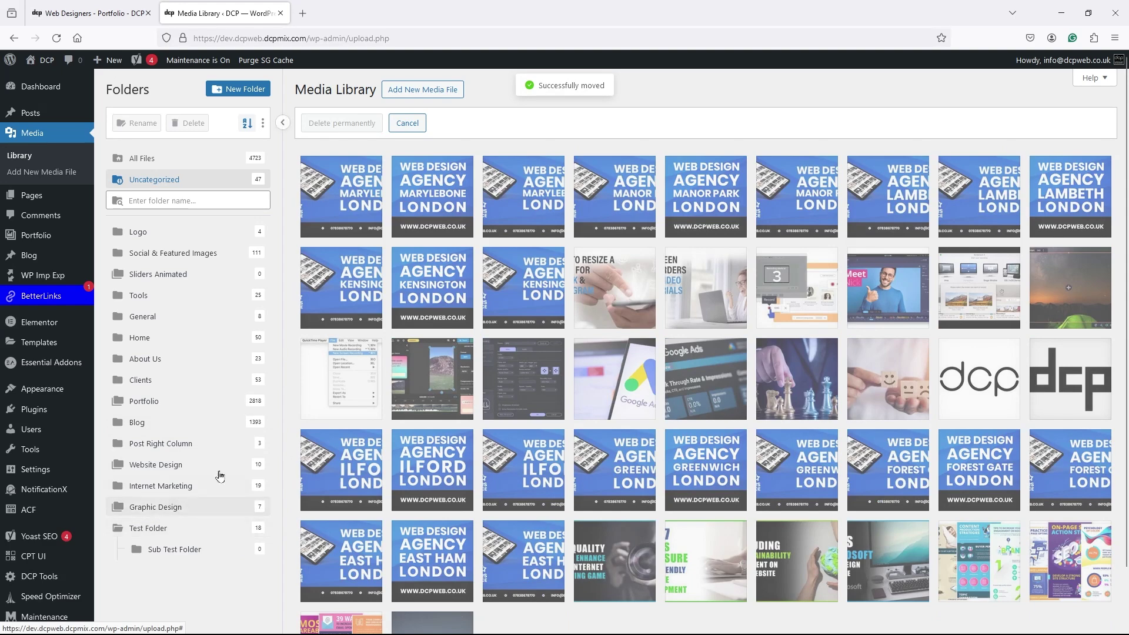
pyautogui.click(408, 123)
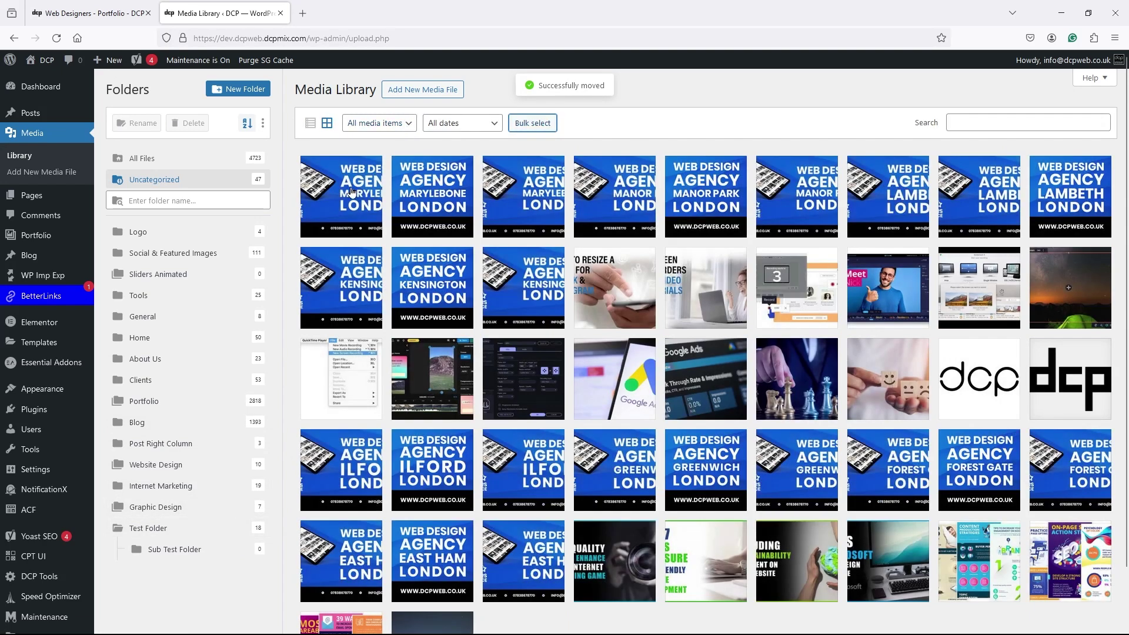
# Step: Bulk-select the first, third, fifth, sixth and seventh Uncategorized images and move them into Sub Test Folder
pyautogui.click(524, 124)
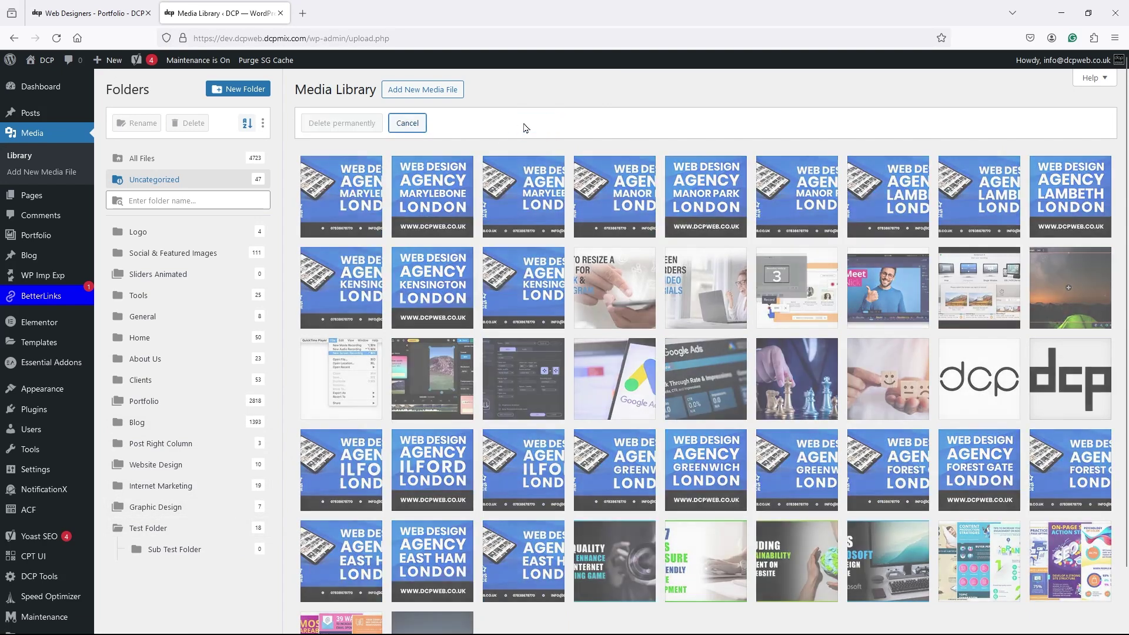
pyautogui.click(359, 194)
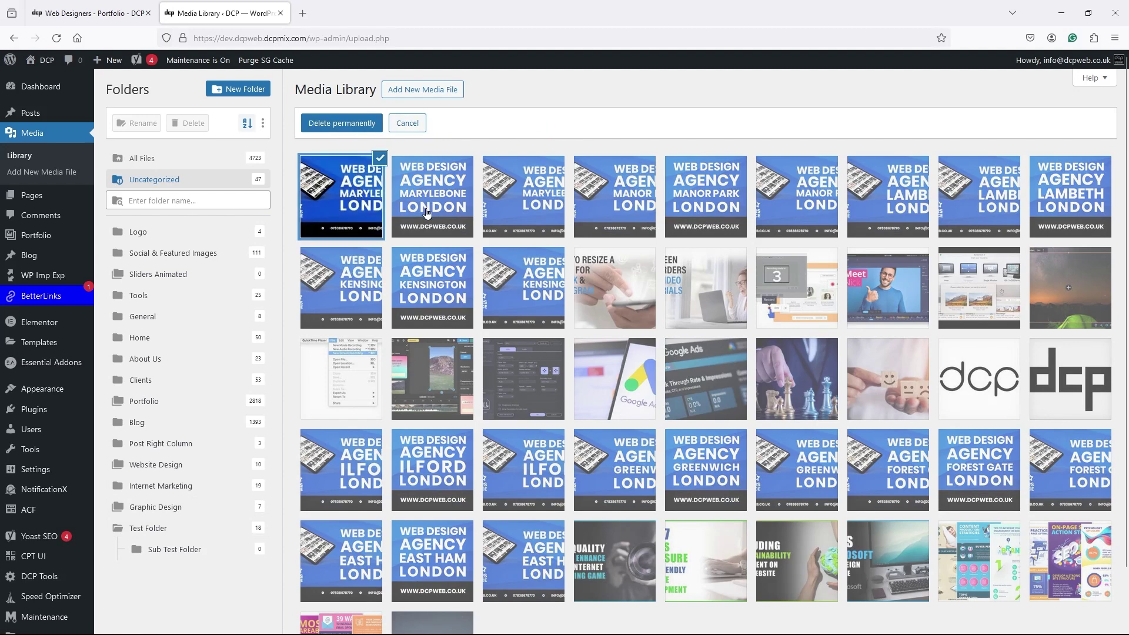
pyautogui.click(524, 194)
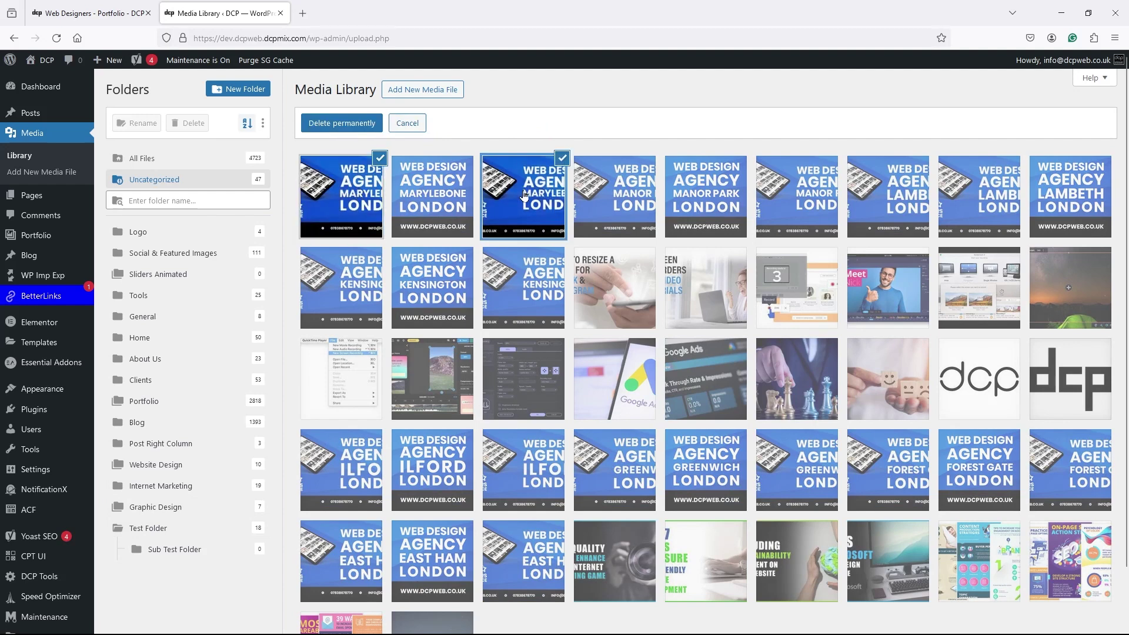
pyautogui.click(699, 197)
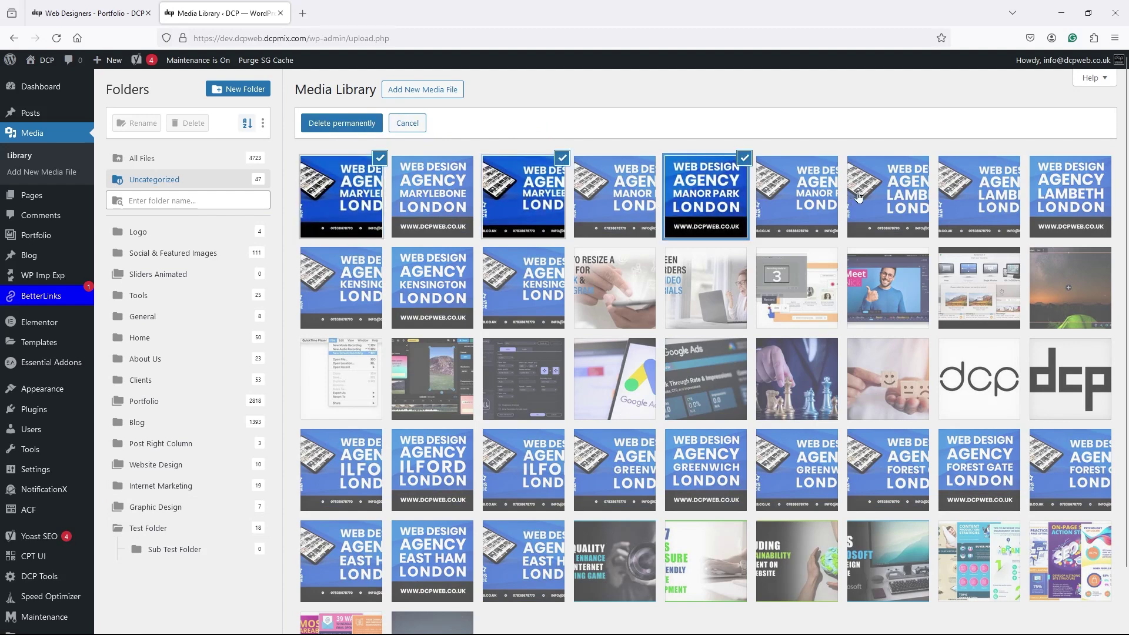
pyautogui.click(860, 198)
pyautogui.click(796, 200)
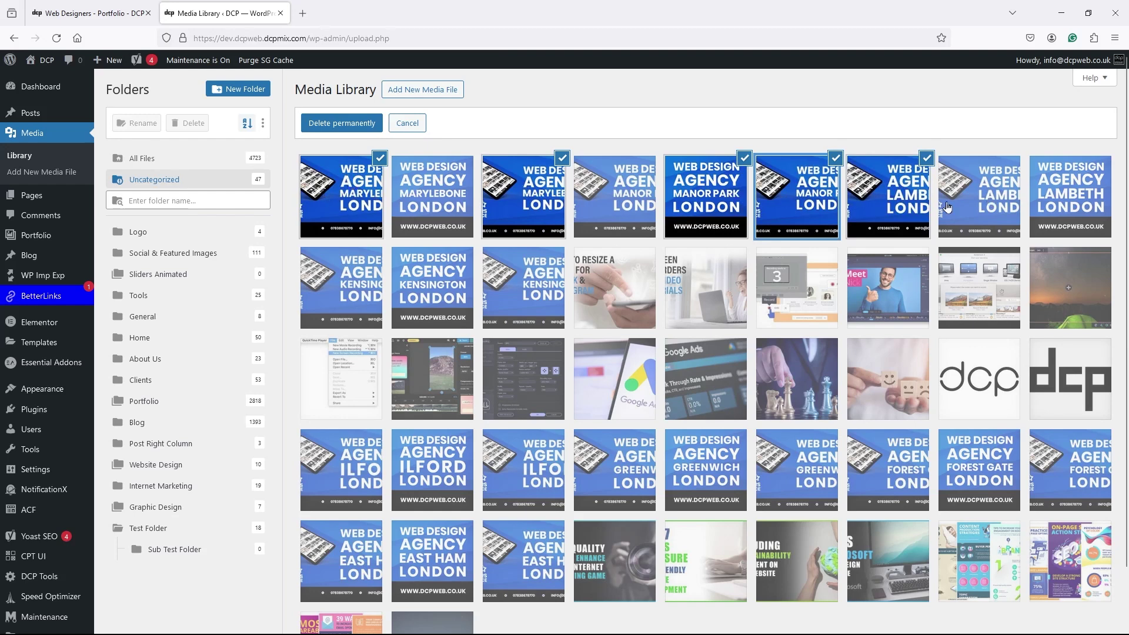
pyautogui.moveTo(353, 198); pyautogui.dragTo(209, 554)
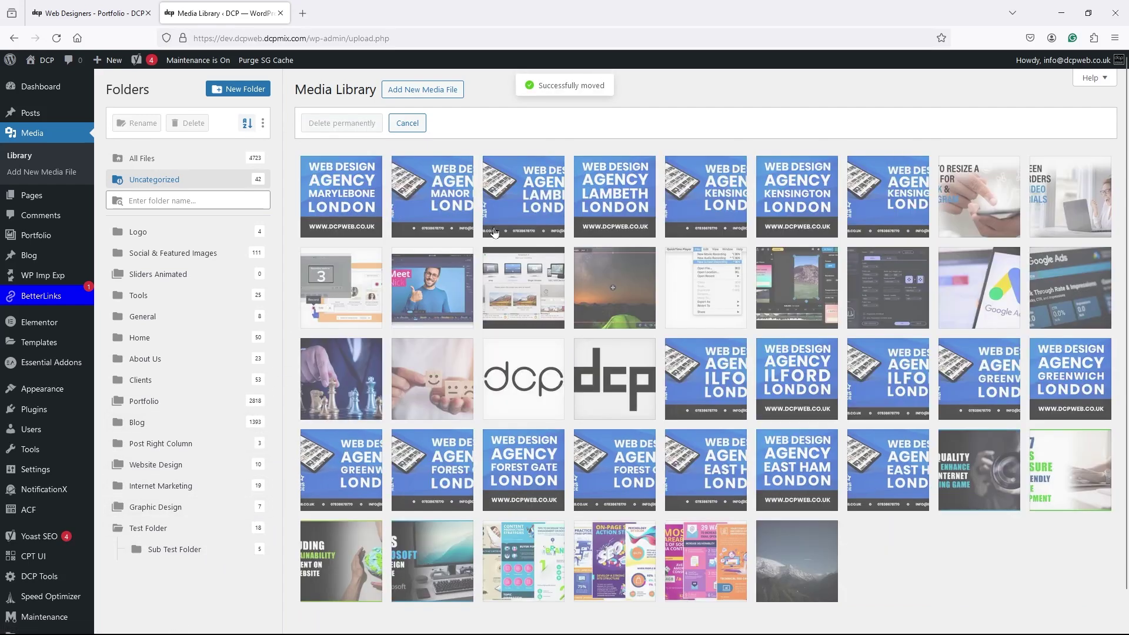
# Step: Move all remaining Uncategorized images except the final mountain picture into Sub Test Folder, and leave bulk selection
pyautogui.click(364, 200)
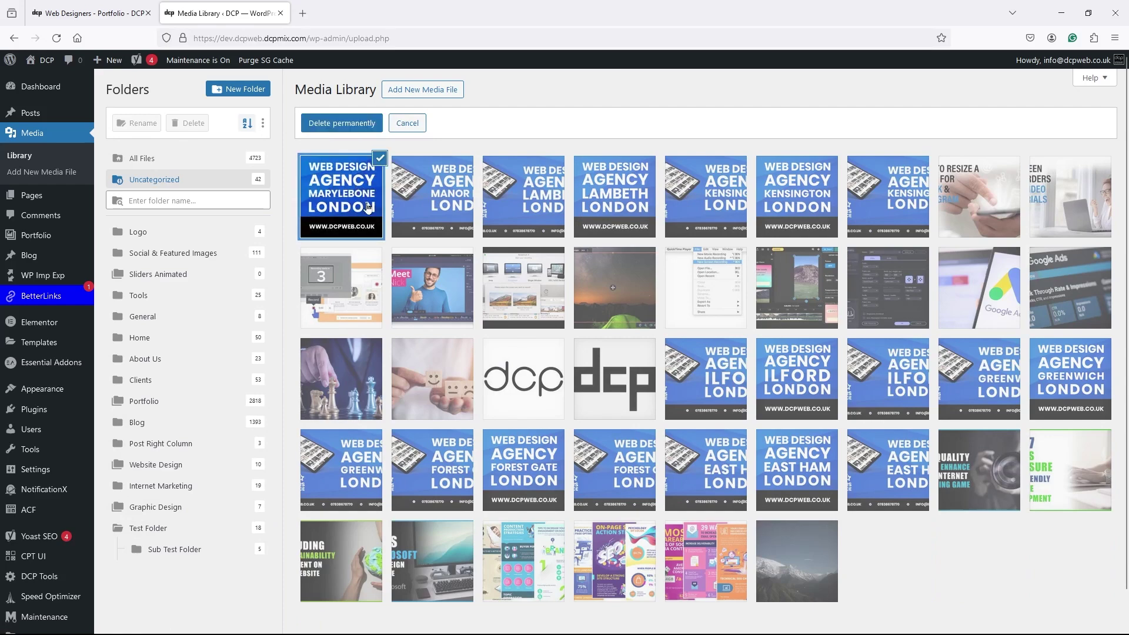
pyautogui.keyDown('shift'); pyautogui.click(719, 574); pyautogui.keyUp('shift')
pyautogui.moveTo(336, 235); pyautogui.dragTo(213, 550)
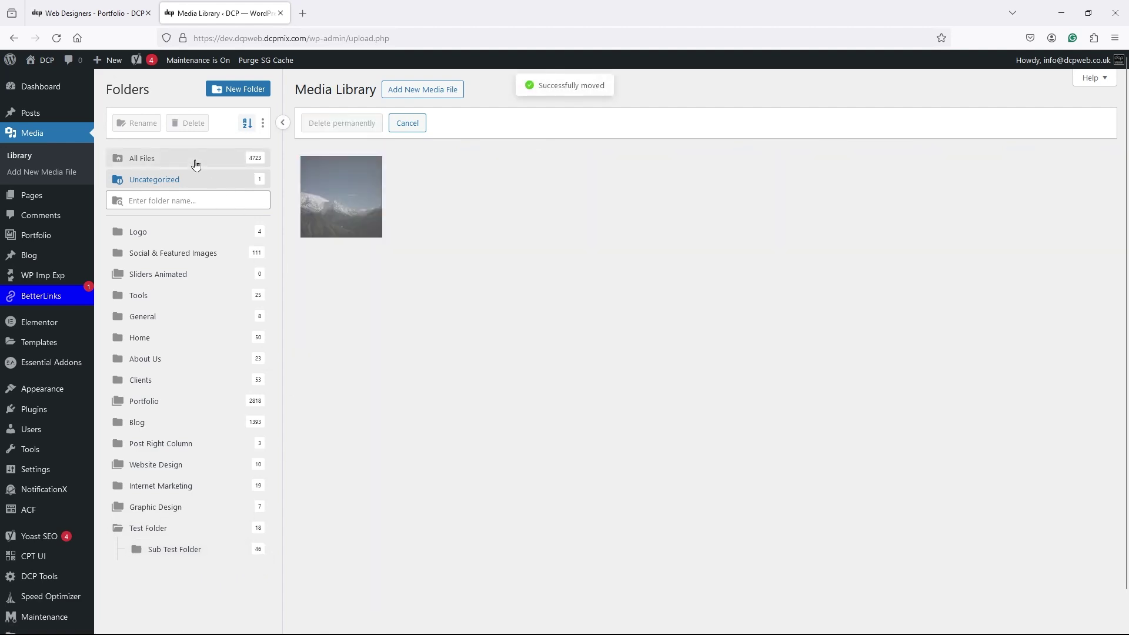
pyautogui.click(408, 123)
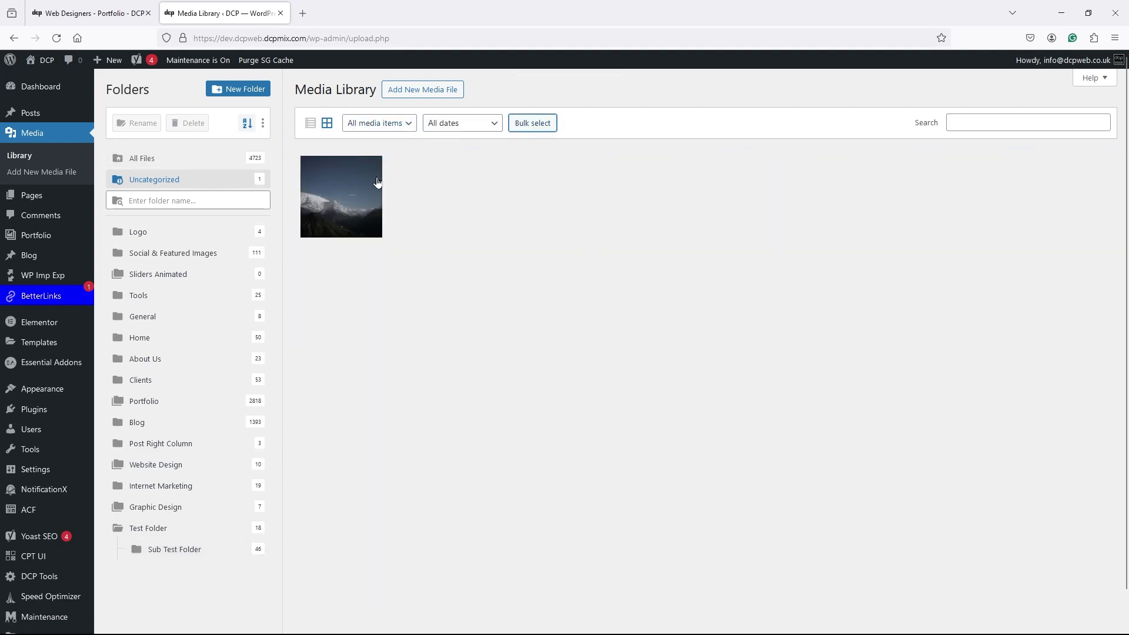
# Step: Examine the attachment details of the mountain image left in Uncategorized, including its assigned FileBird folder, and close them
pyautogui.click(351, 195)
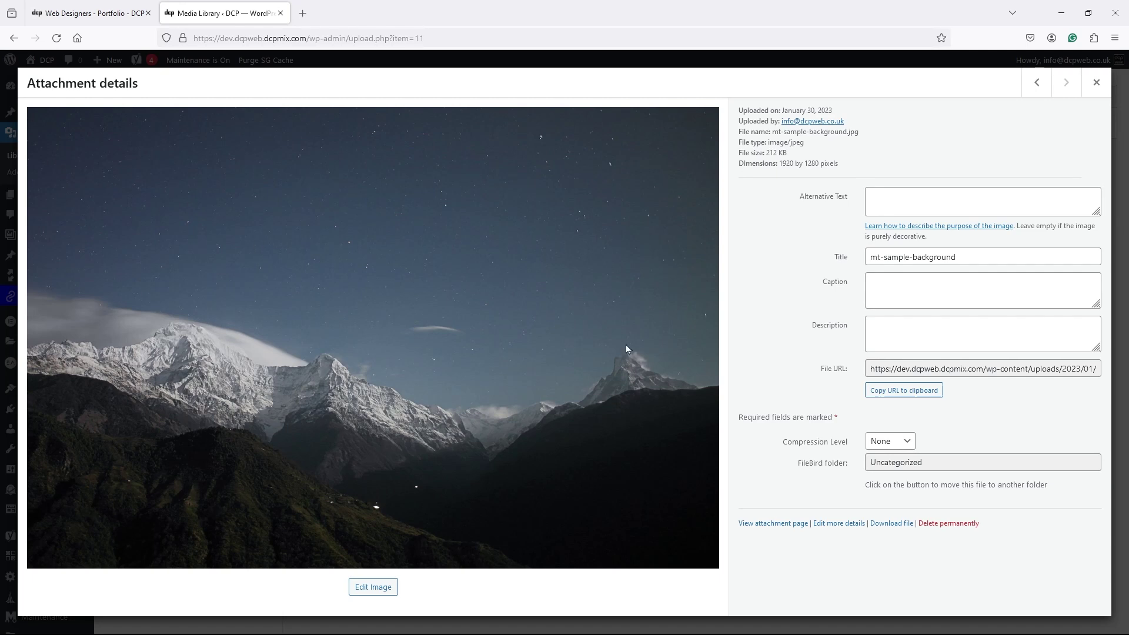
pyautogui.click(1095, 84)
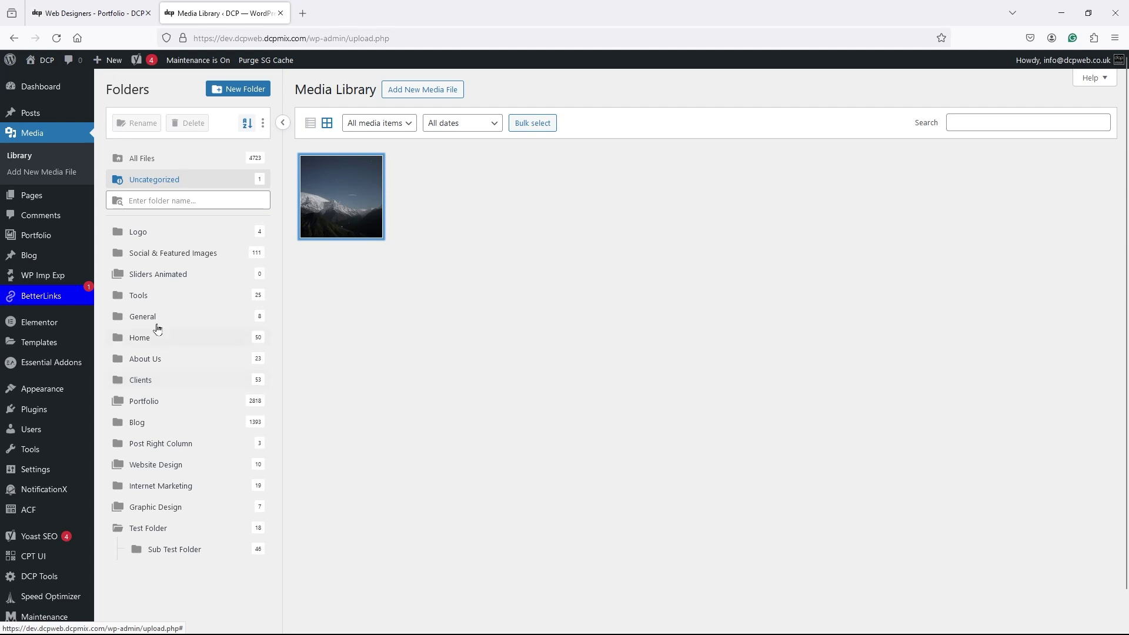
# Step: View the images in the Demo subfolder of Sliders Animated and in the Logo folder
pyautogui.click(150, 280)
pyautogui.click(345, 173)
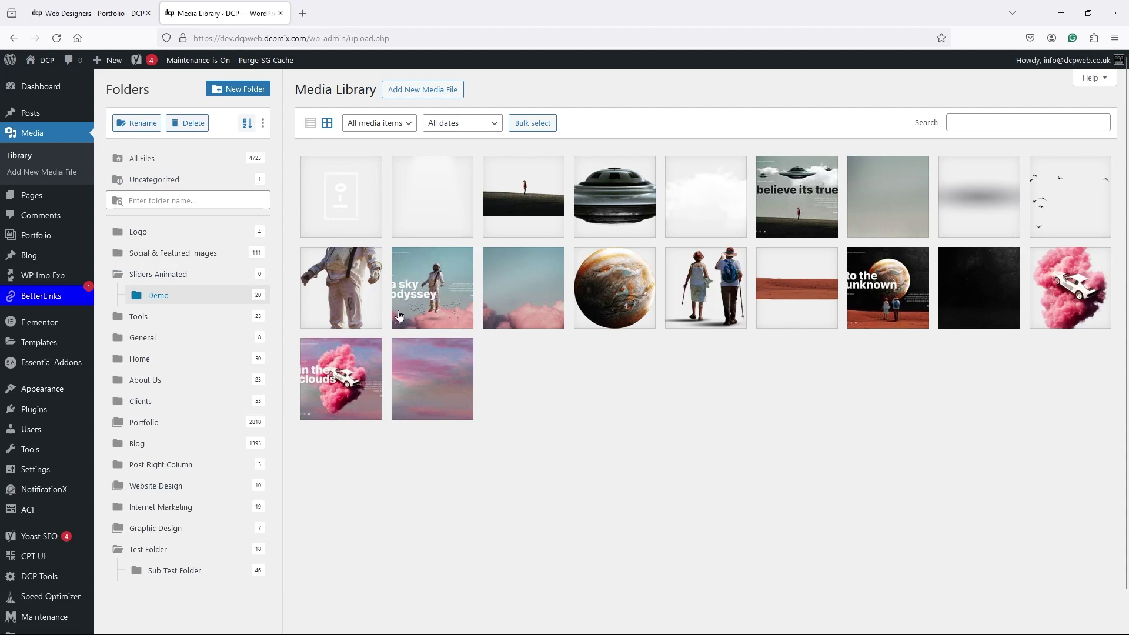
pyautogui.click(168, 235)
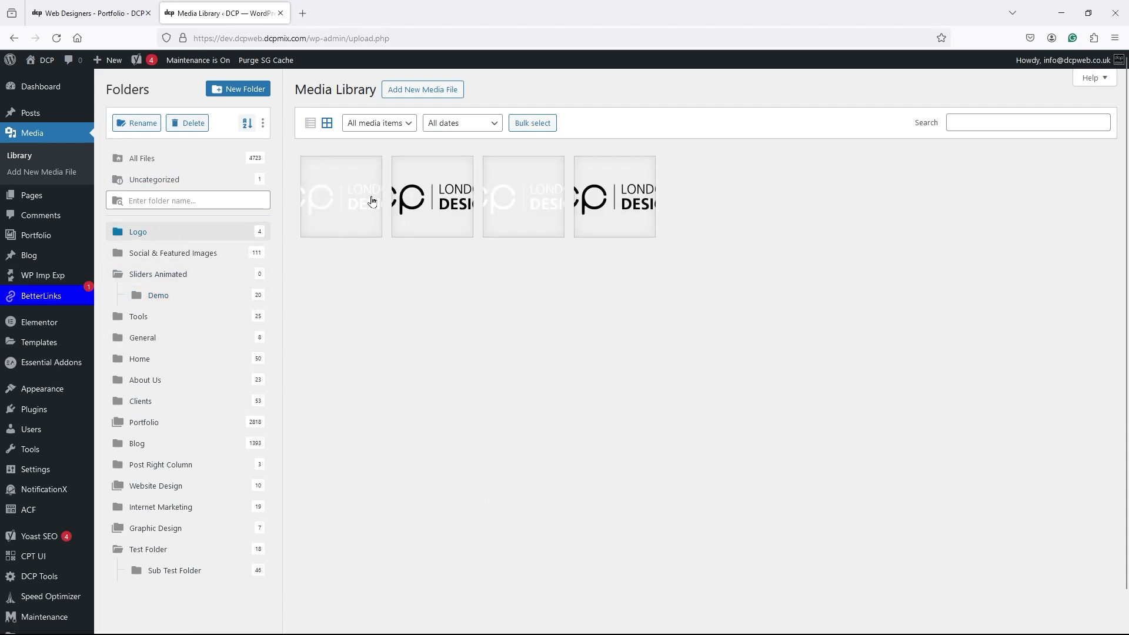
# Step: Look through the thumbnails of All Files, and switch to the website's Portfolio page
pyautogui.click(203, 160)
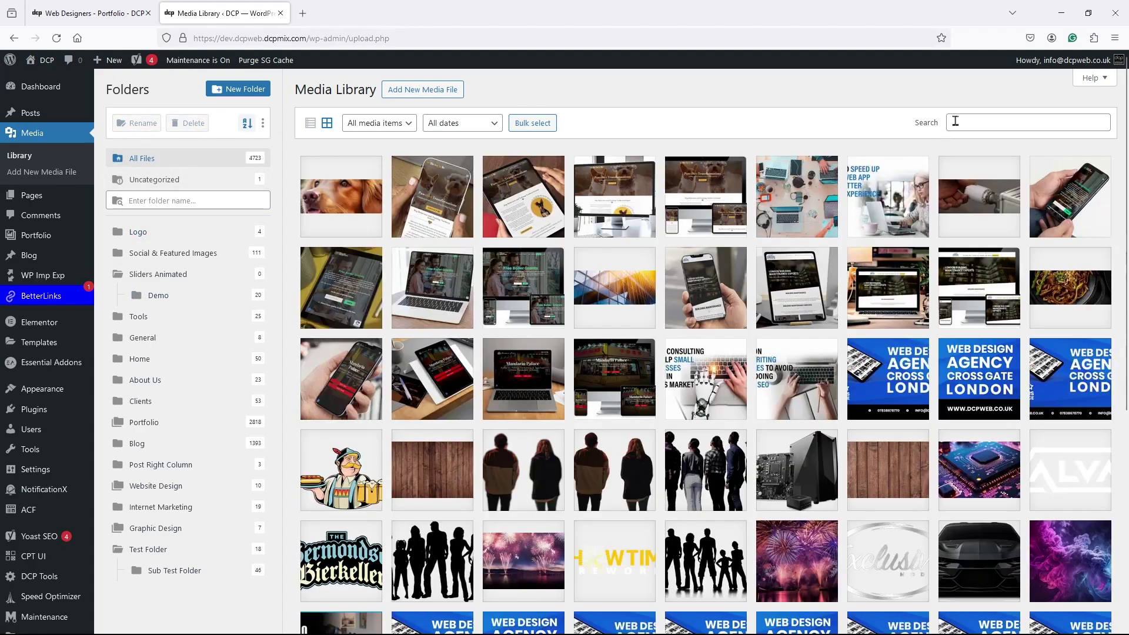
pyautogui.scroll(-15, 735, 400)
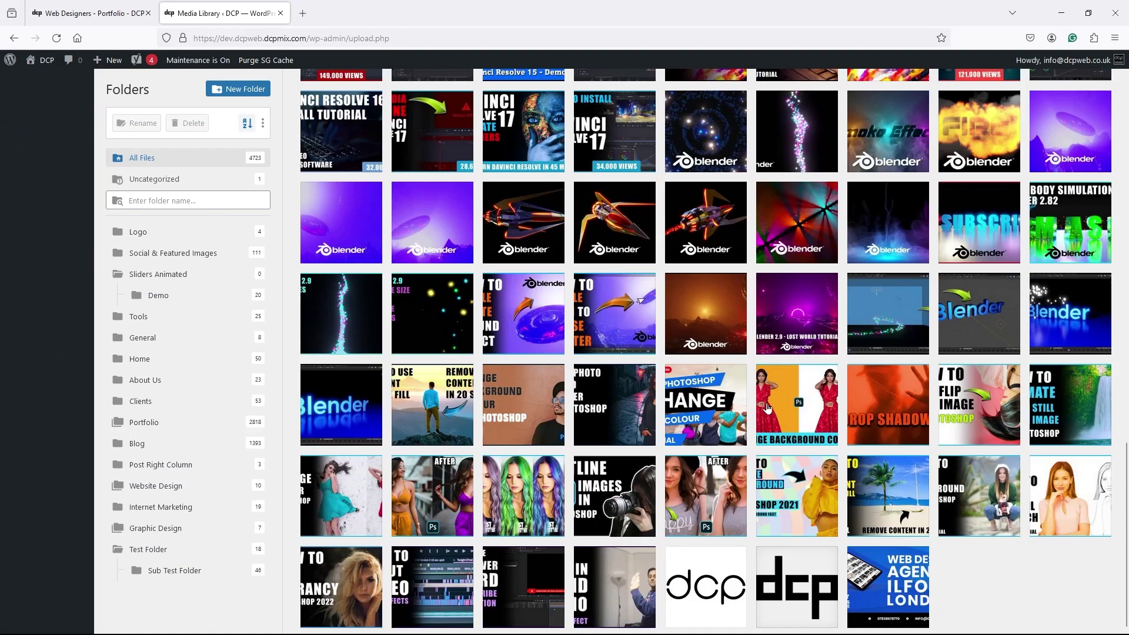
pyautogui.scroll(-12, 769, 407)
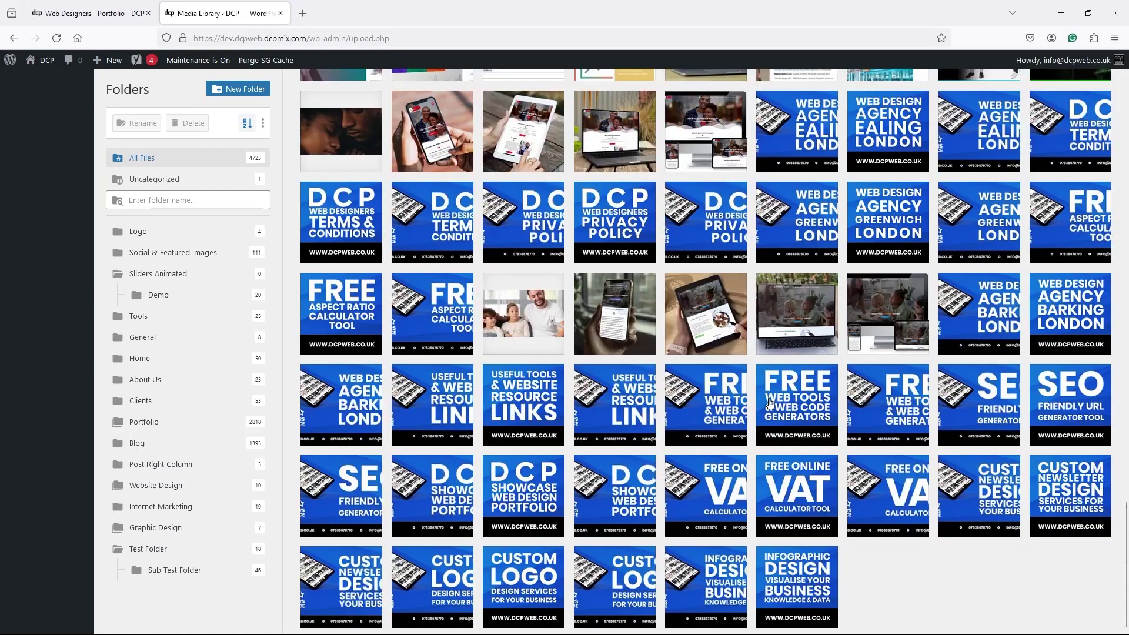
pyautogui.scroll(15, 770, 404)
pyautogui.scroll(10, 765, 394)
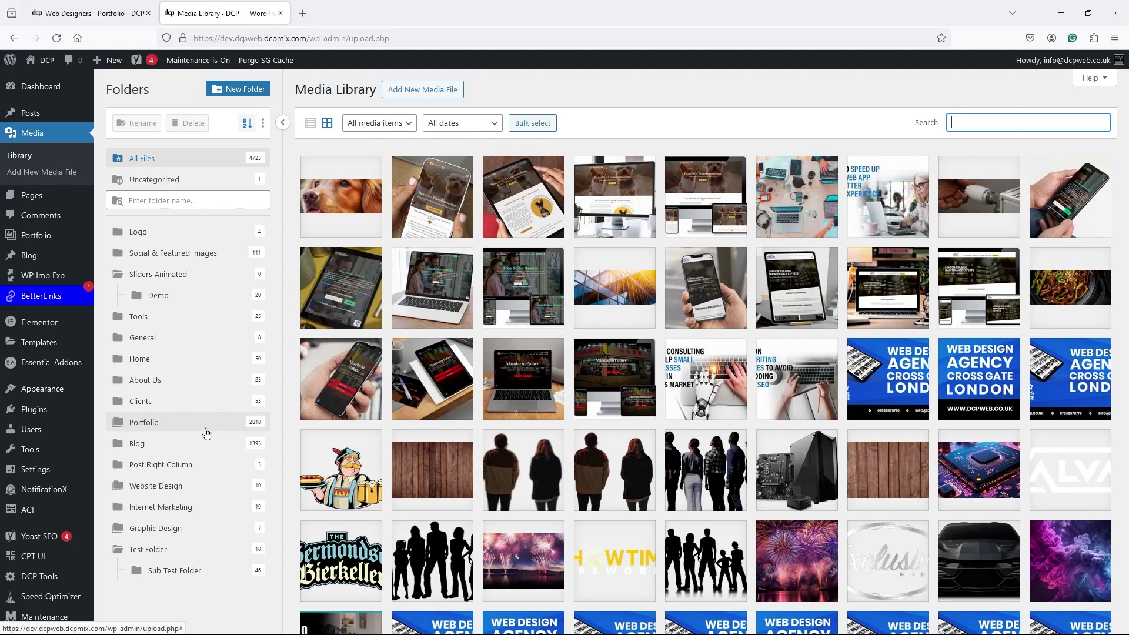
pyautogui.click(91, 13)
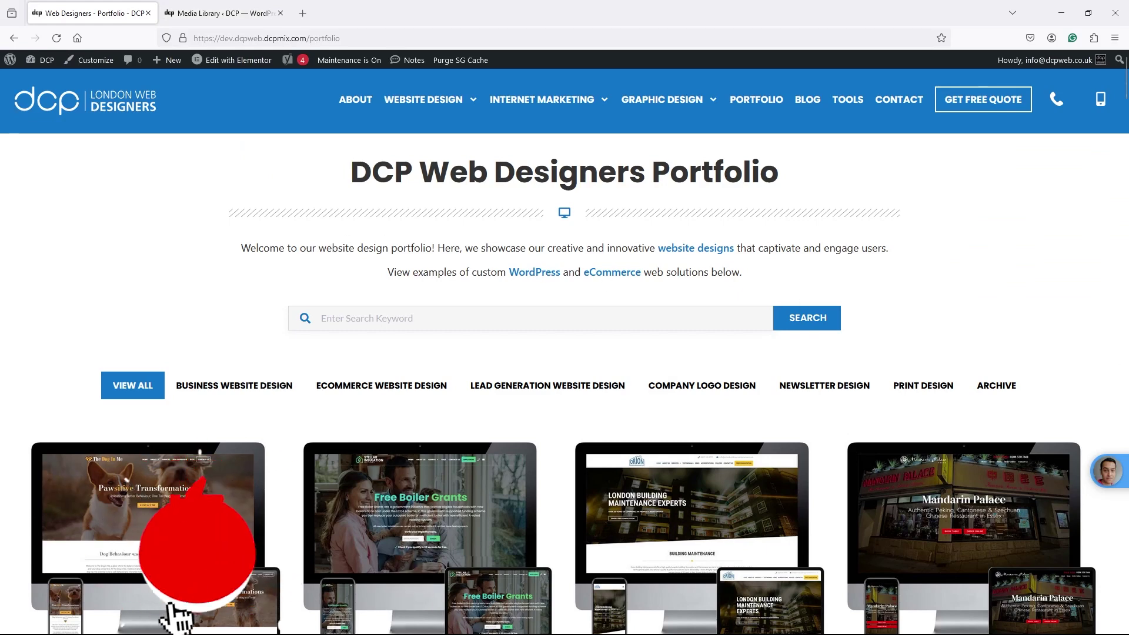